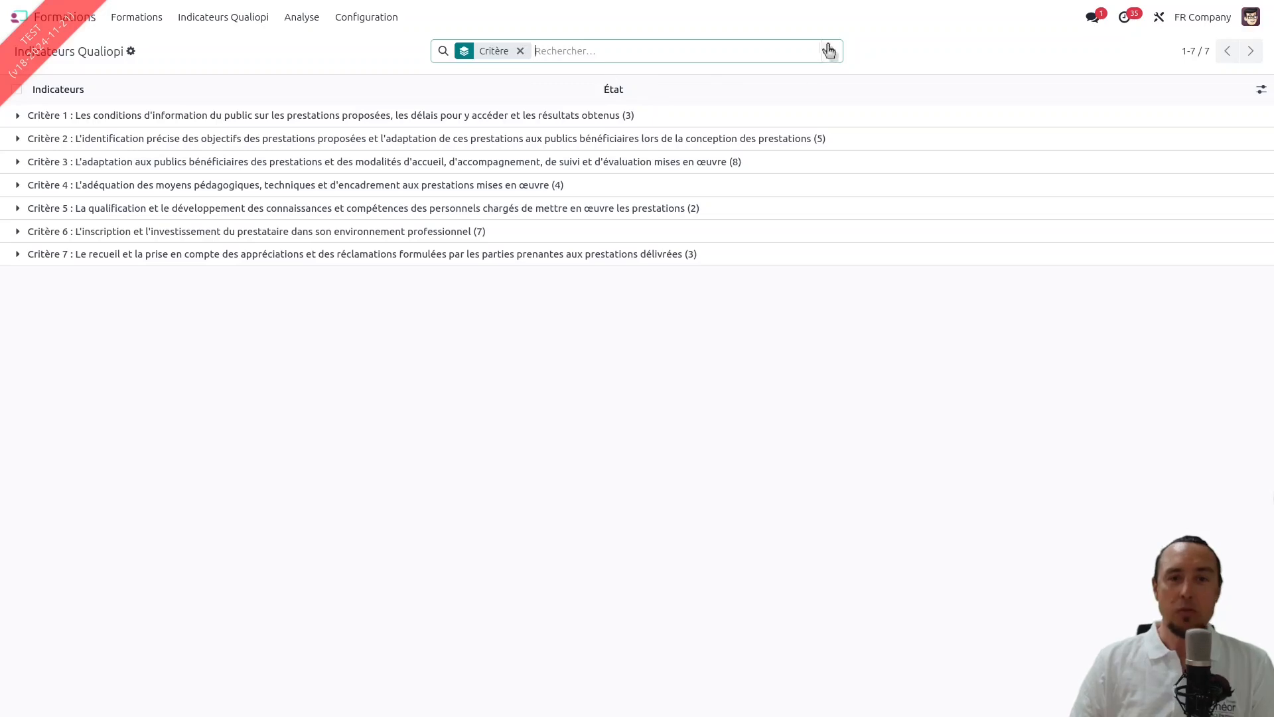
Review the filter, grouping and optional column choices available for the Qualiopi indicators list.
left_click(832, 51)
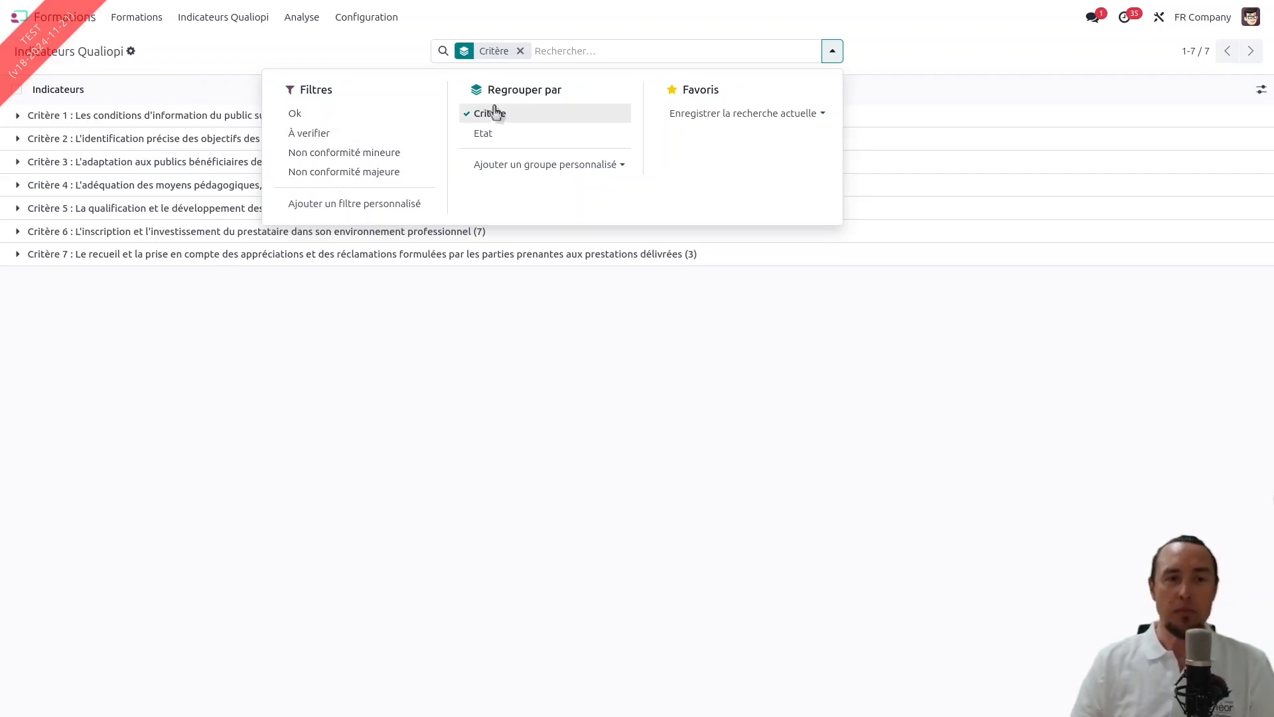
left_click(496, 164)
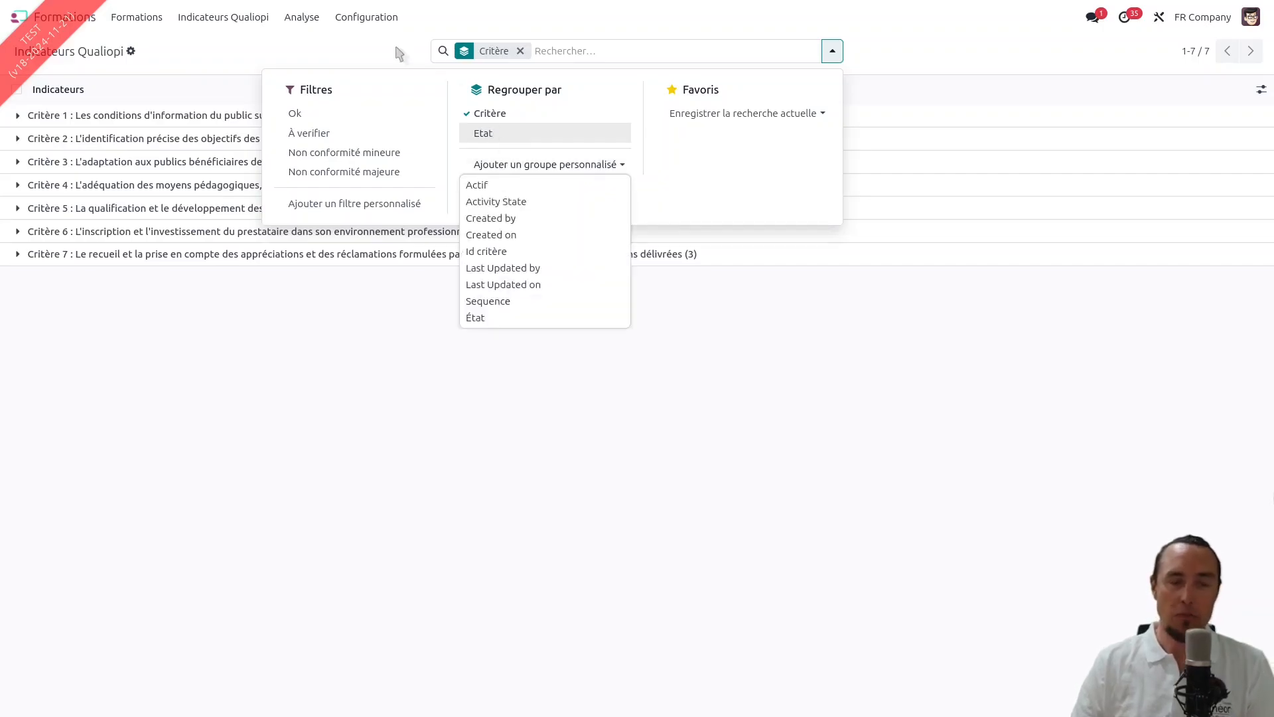
left_click(493, 135)
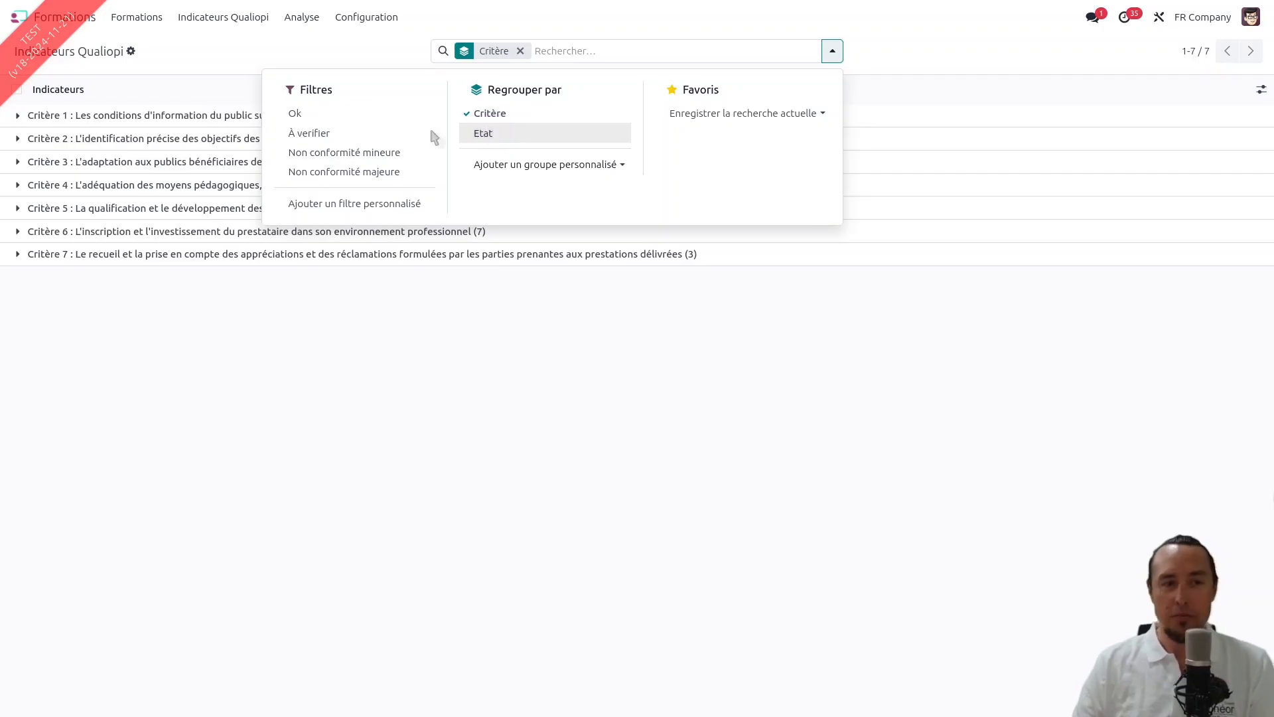
left_click(380, 53)
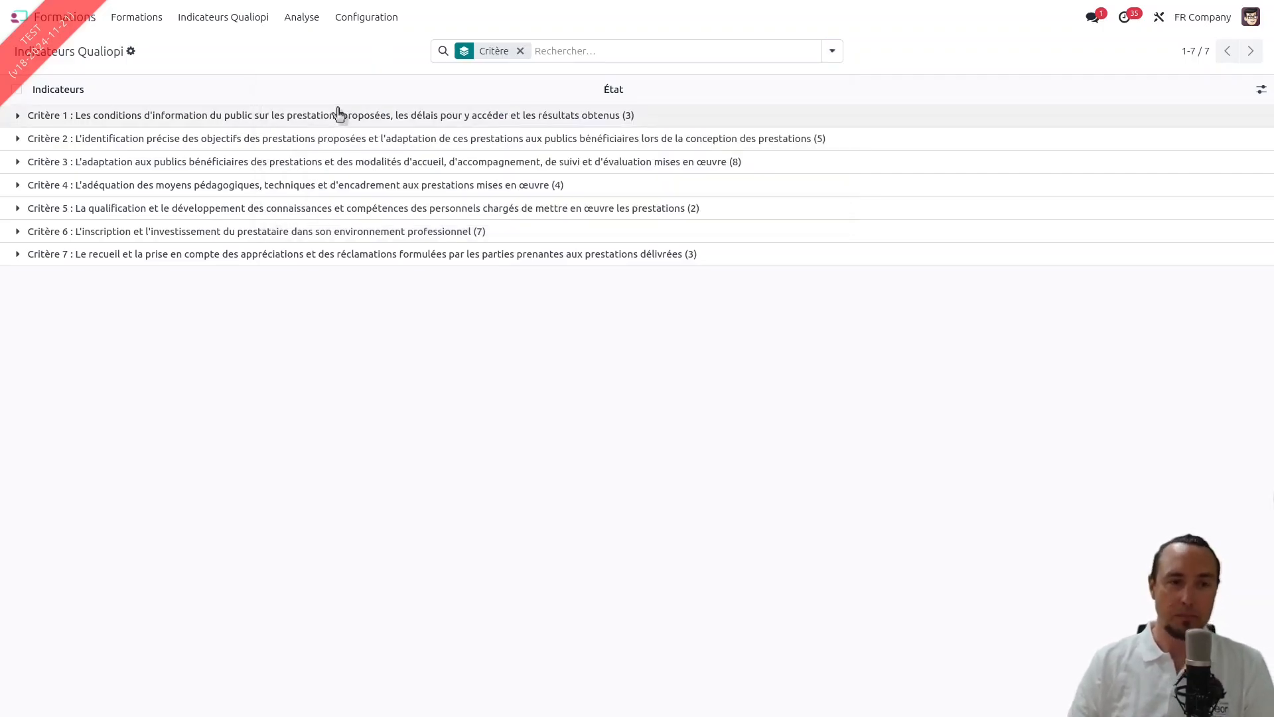
left_click(115, 97)
left_click(836, 99)
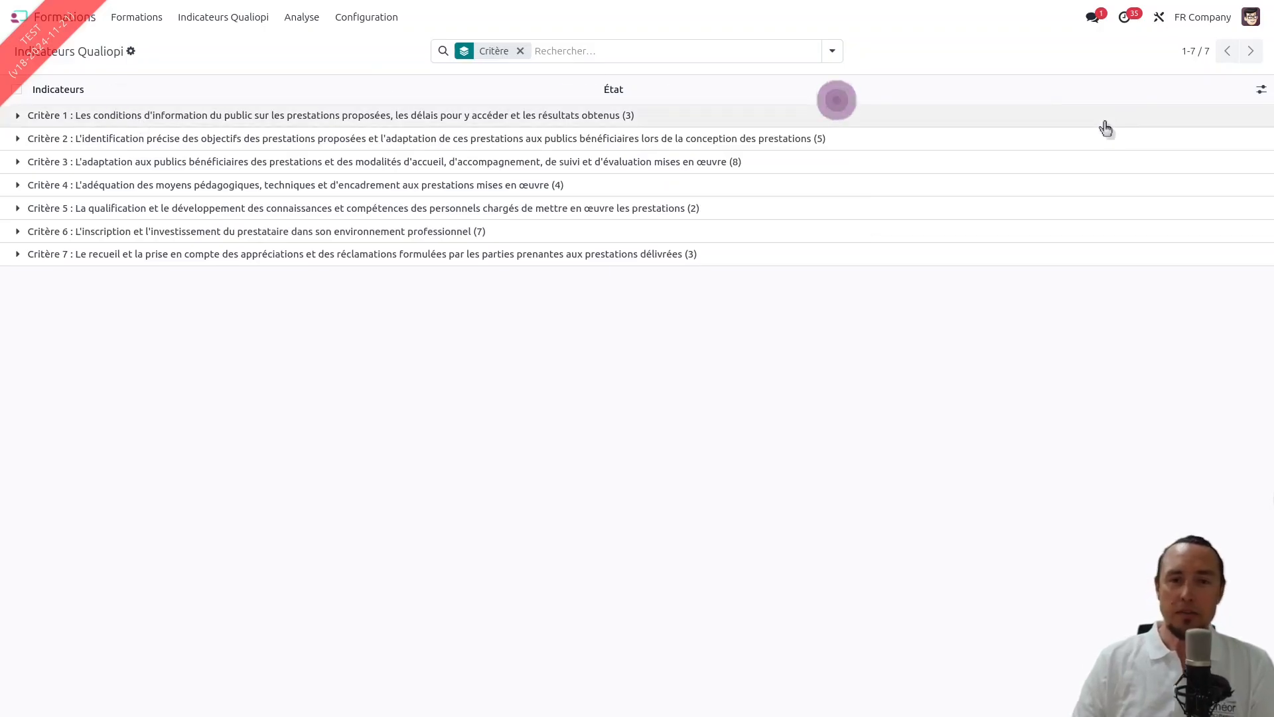
left_click(1261, 90)
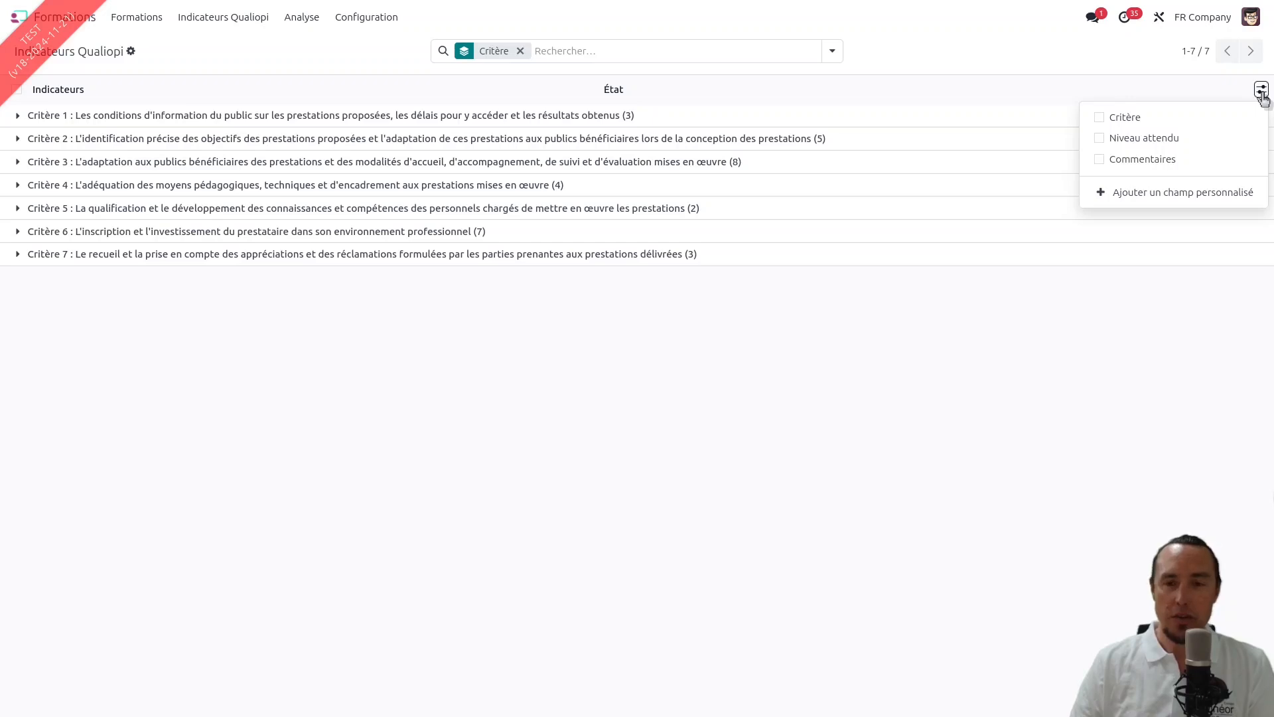
left_click(1060, 64)
Expand the Critère 1 group to list its indicators and check which optional columns can be shown.
left_click(122, 116)
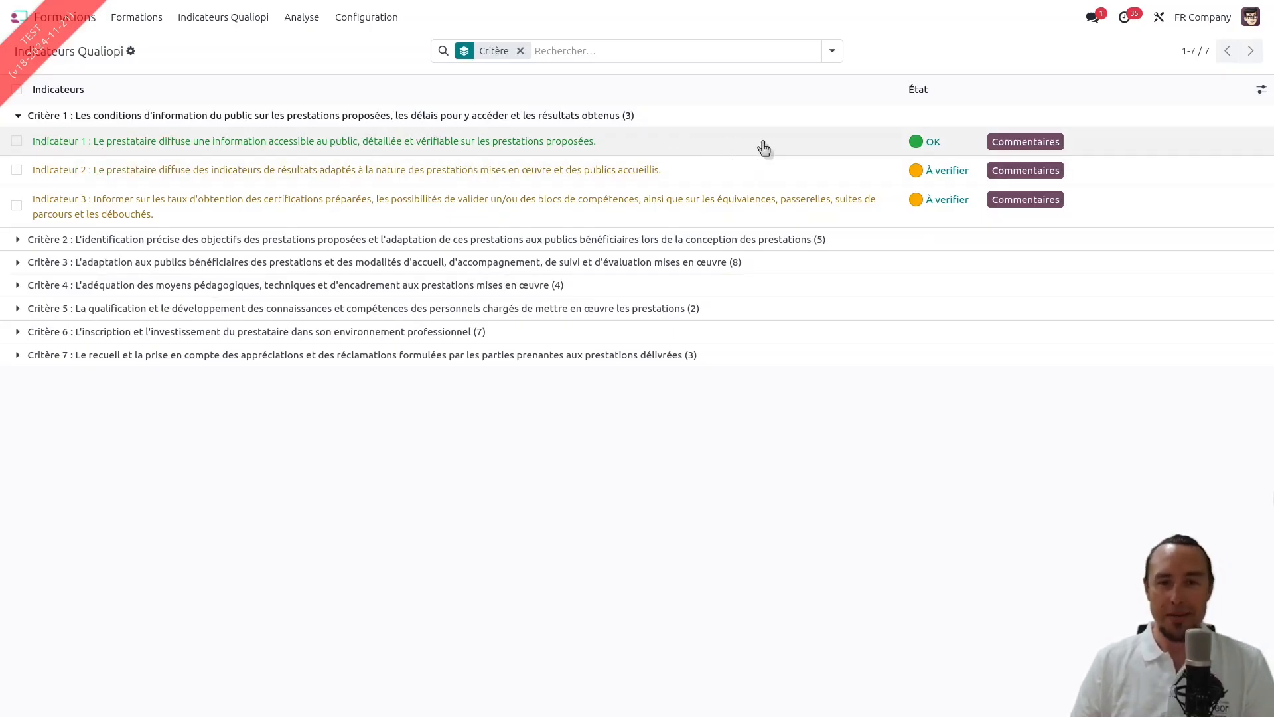
left_click(1261, 89)
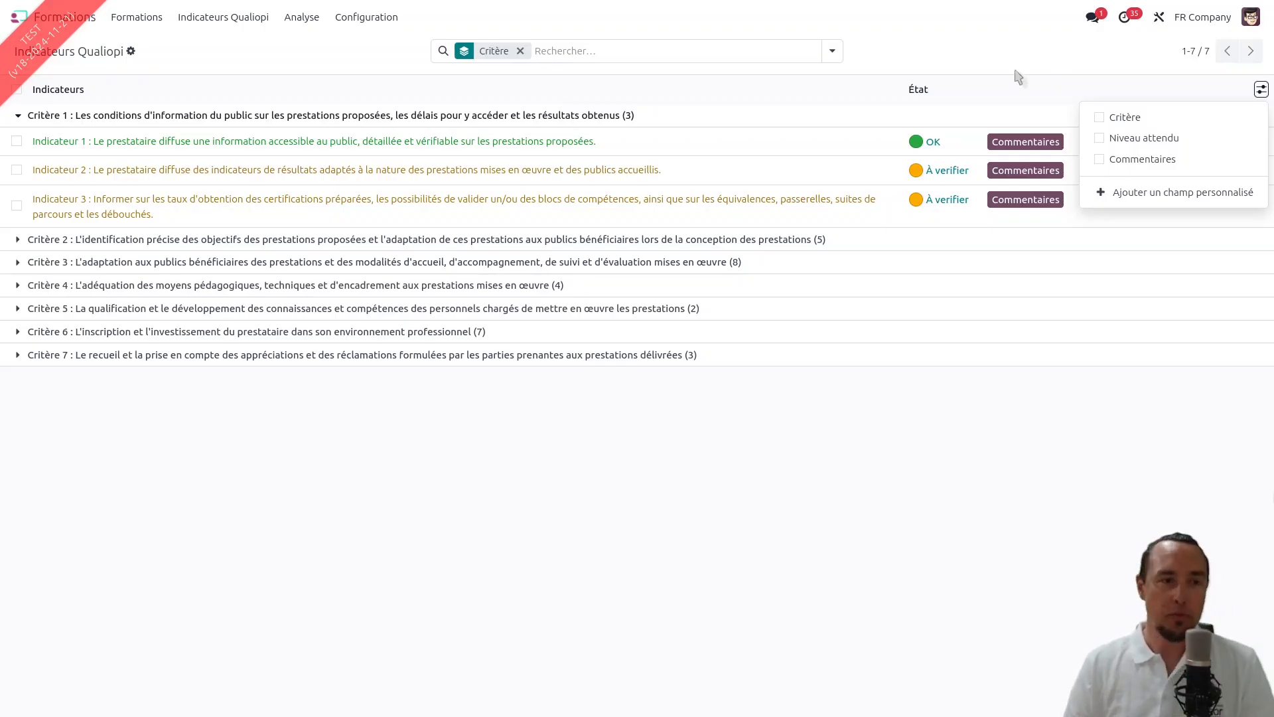
left_click(961, 69)
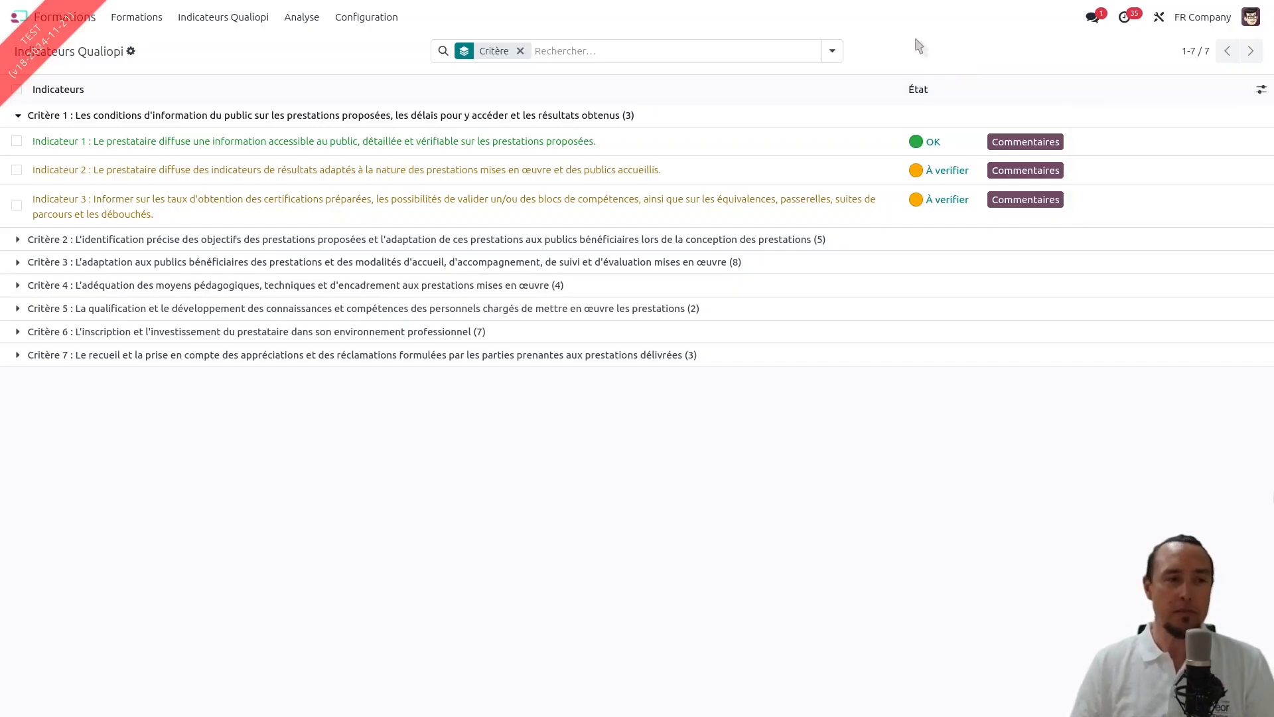
left_click(544, 57)
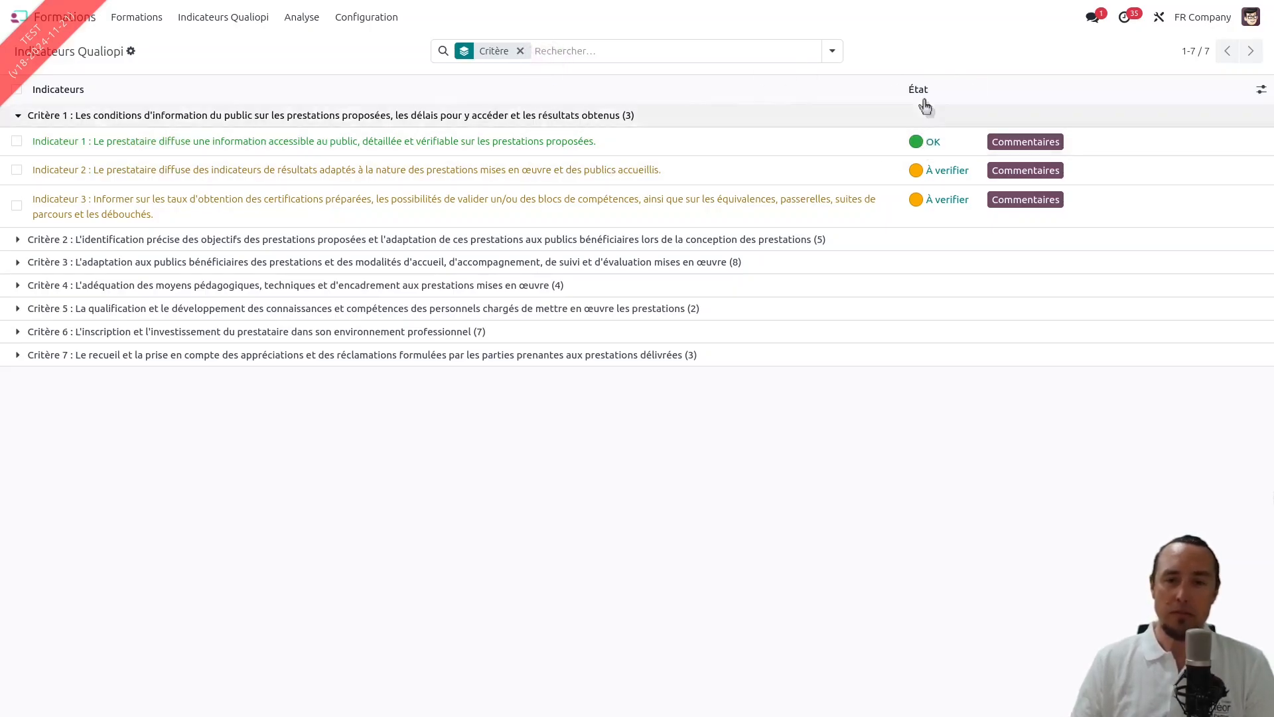
Change Indicateur 1's state to À verifier, followed by Non conformité mineure.
left_click(933, 143)
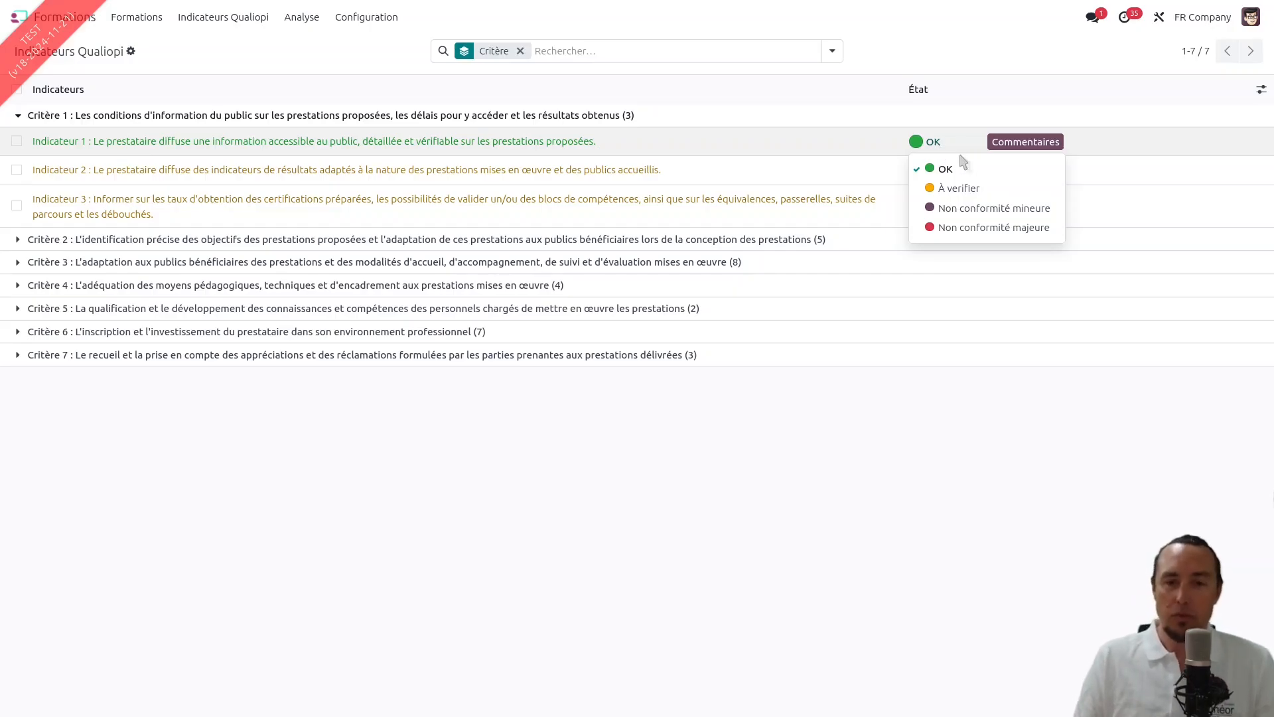
left_click(966, 190)
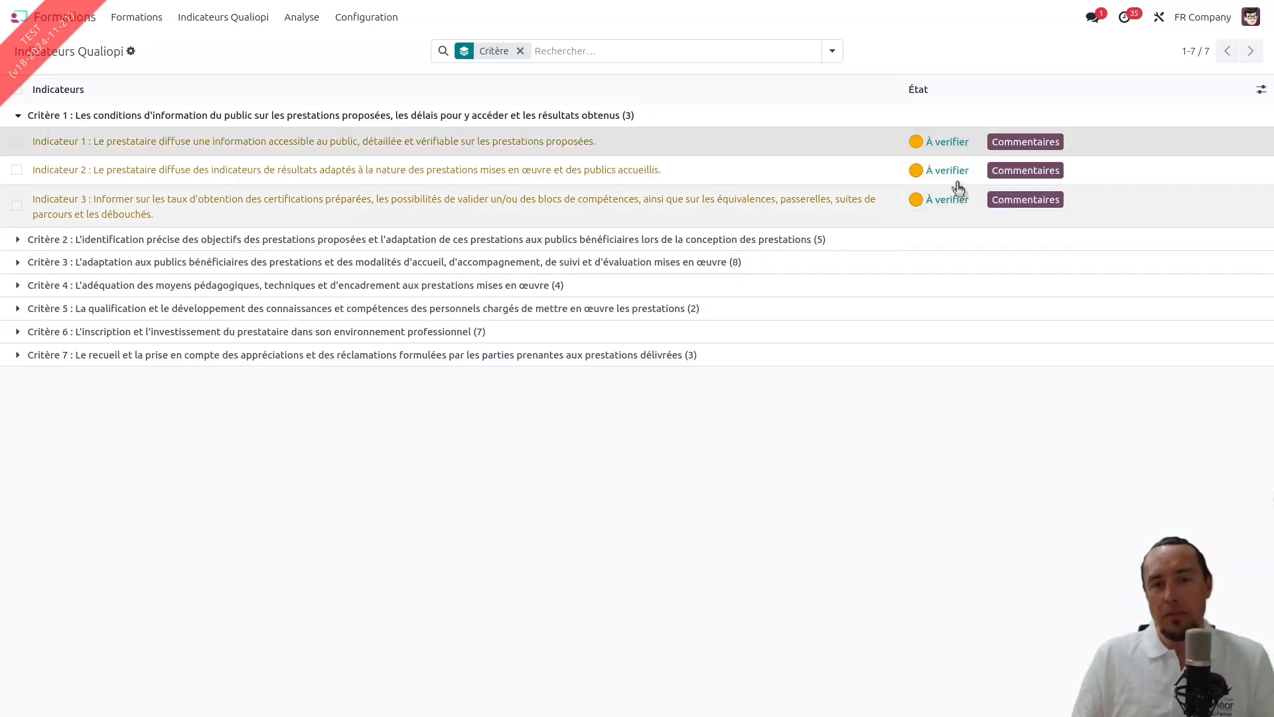
left_click(955, 148)
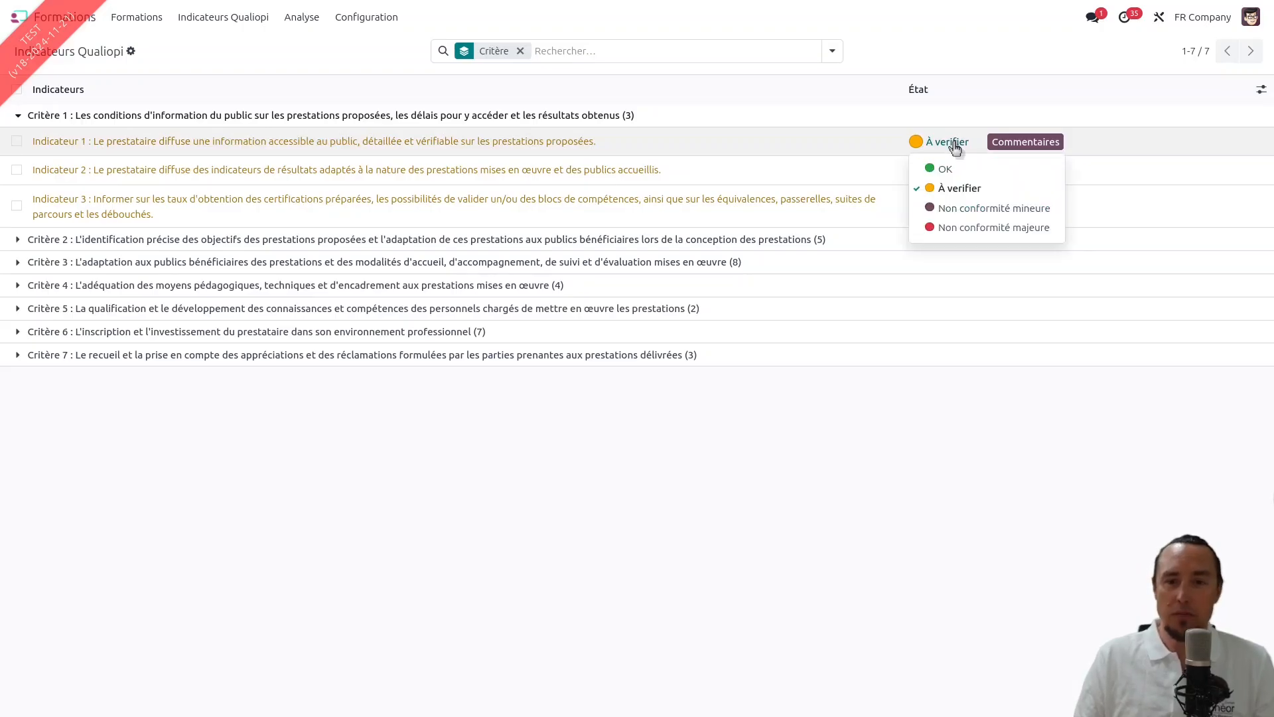
left_click(973, 211)
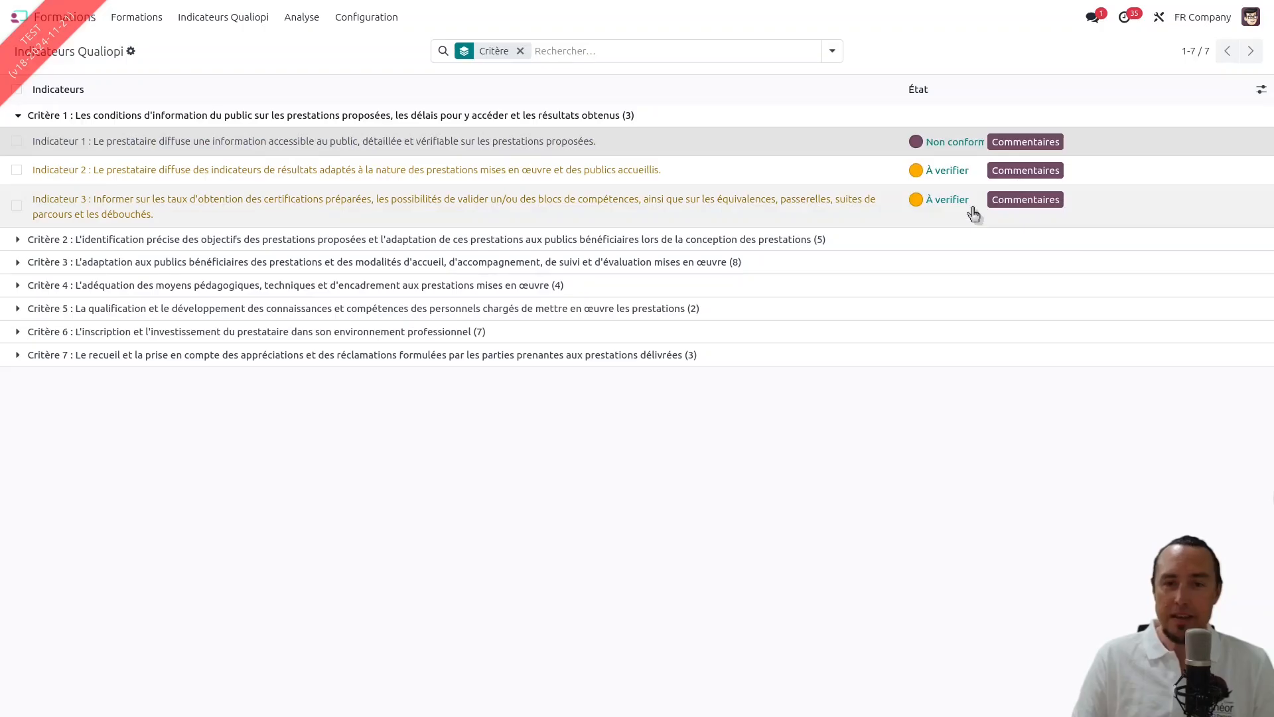
left_click(964, 143)
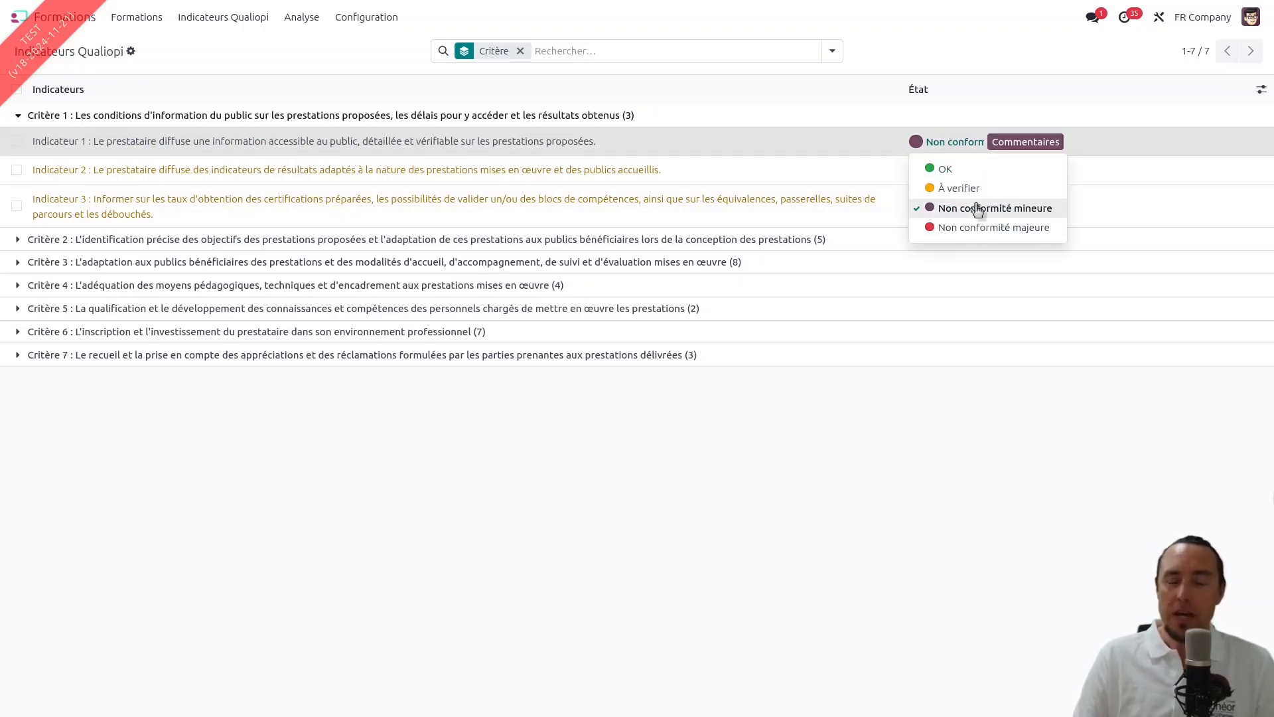
left_click(960, 59)
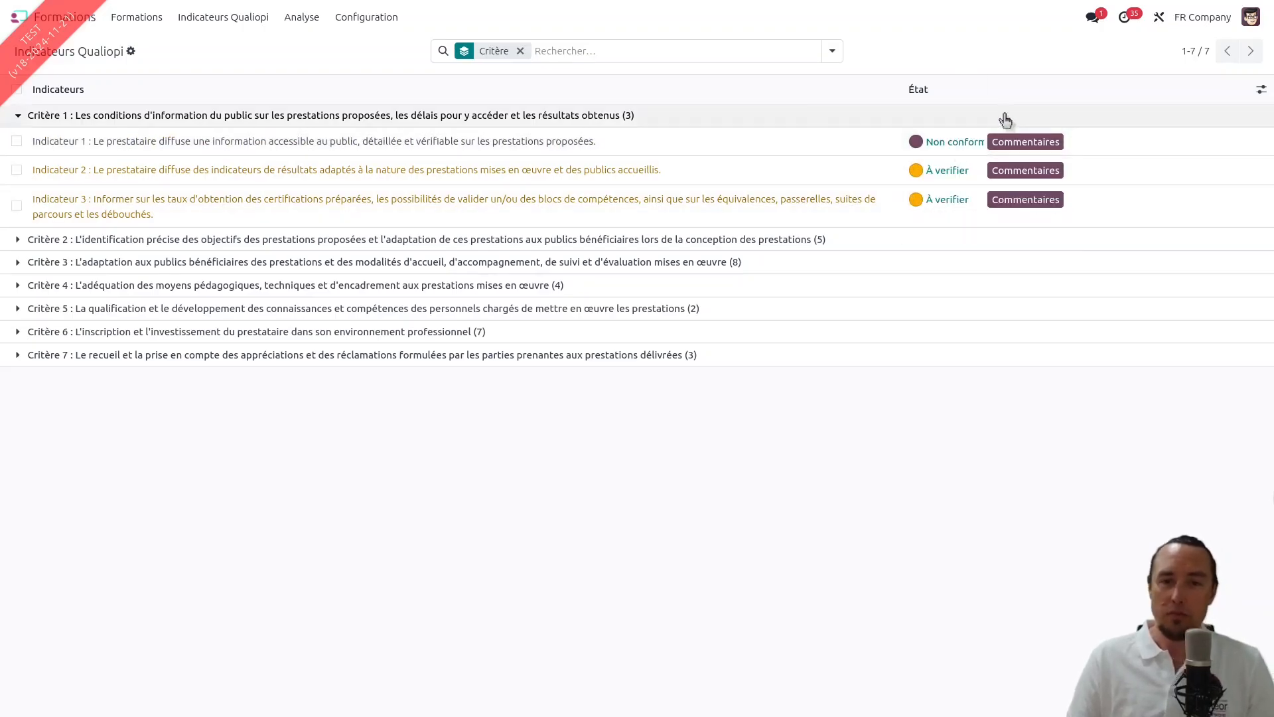
Check the state filters of the indicators list and set Indicateur 1's state to OK.
left_click(833, 55)
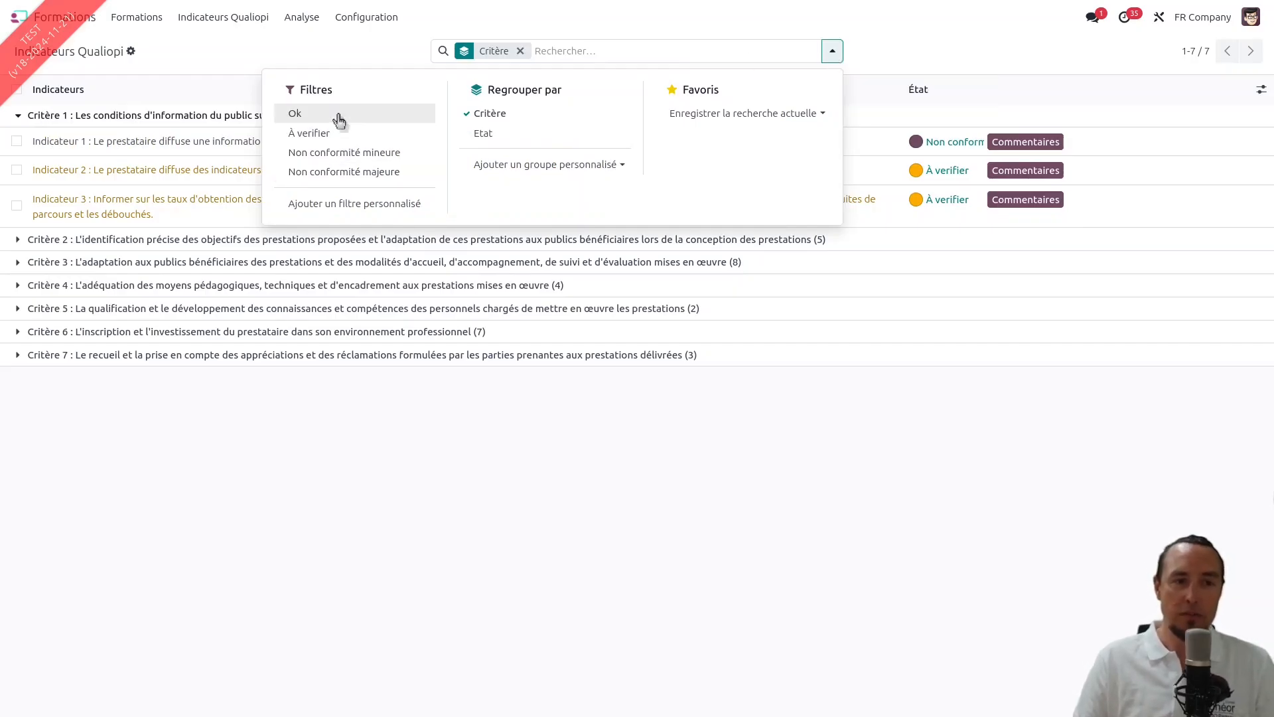
left_click(894, 54)
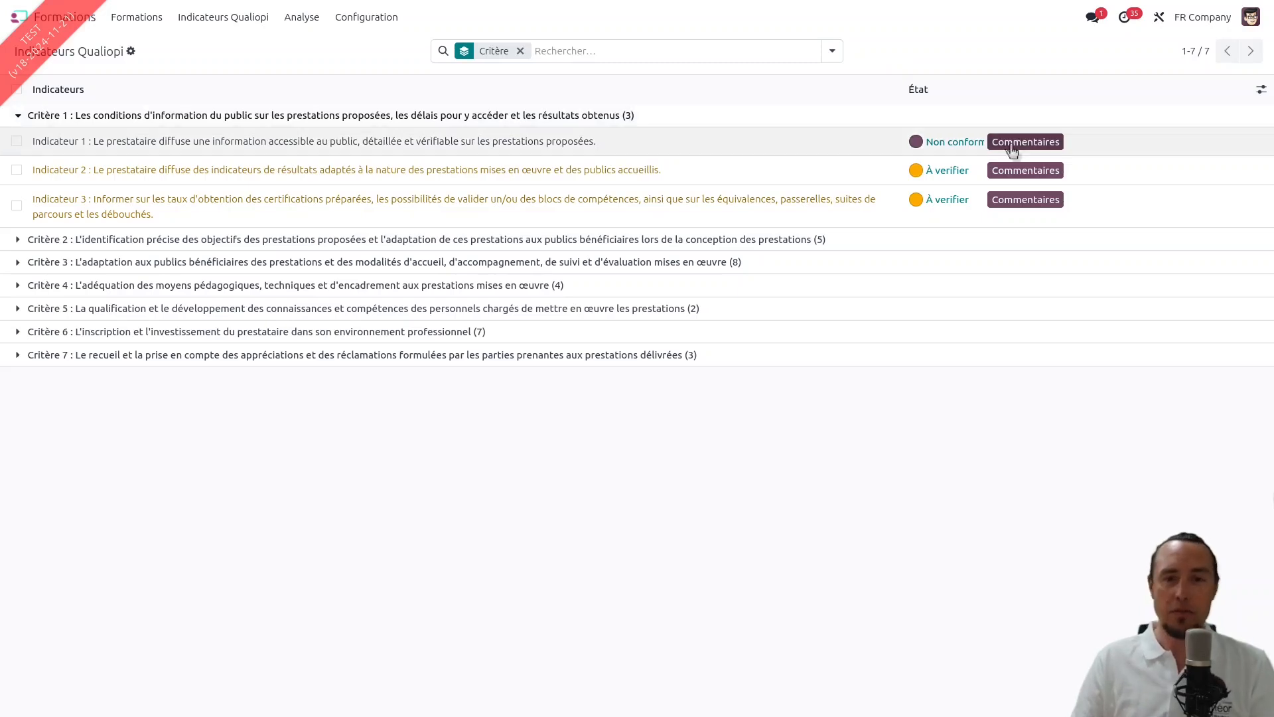
left_click(963, 146)
left_click(948, 177)
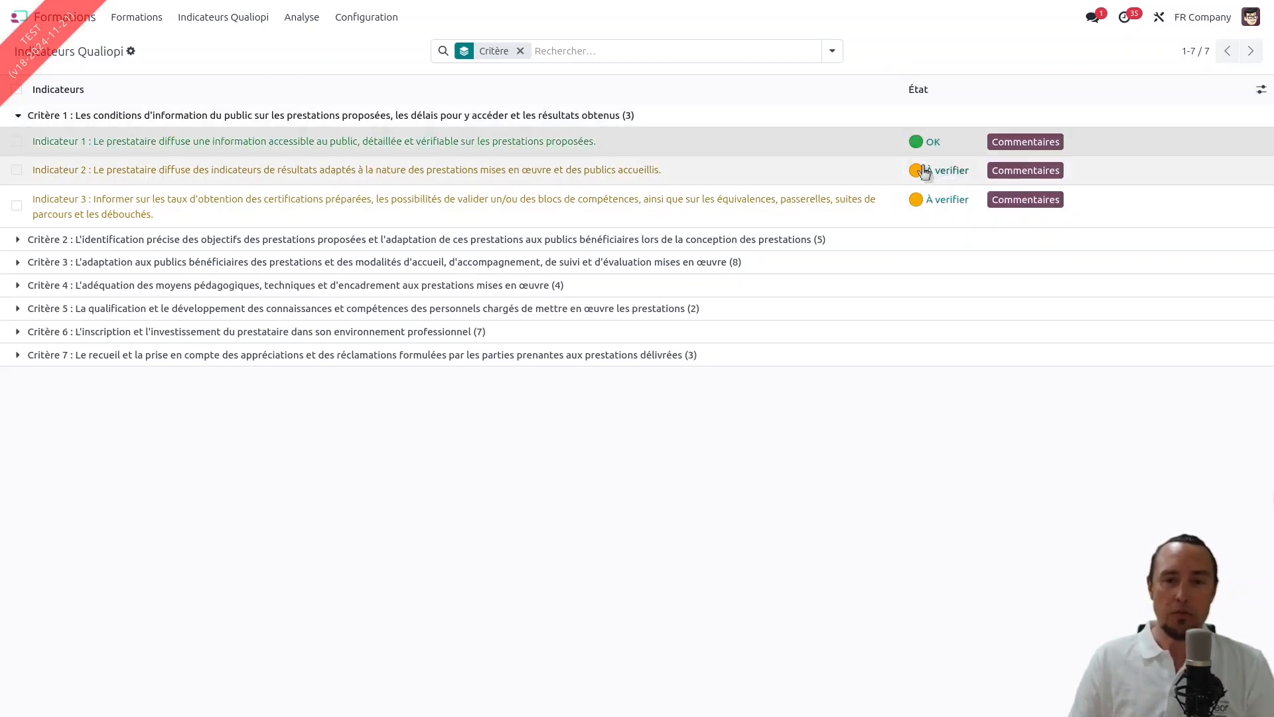
left_click(398, 141)
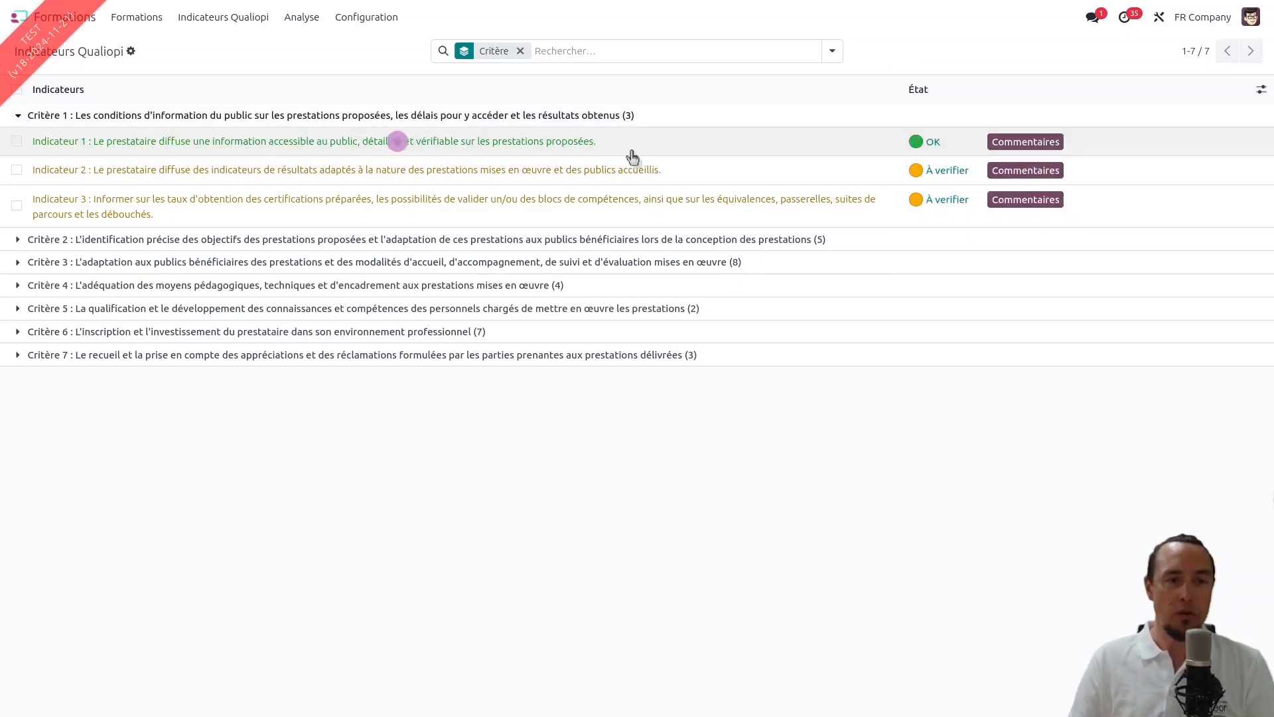
Set Indicateur 2's state to Non conformité majeure.
left_click(956, 173)
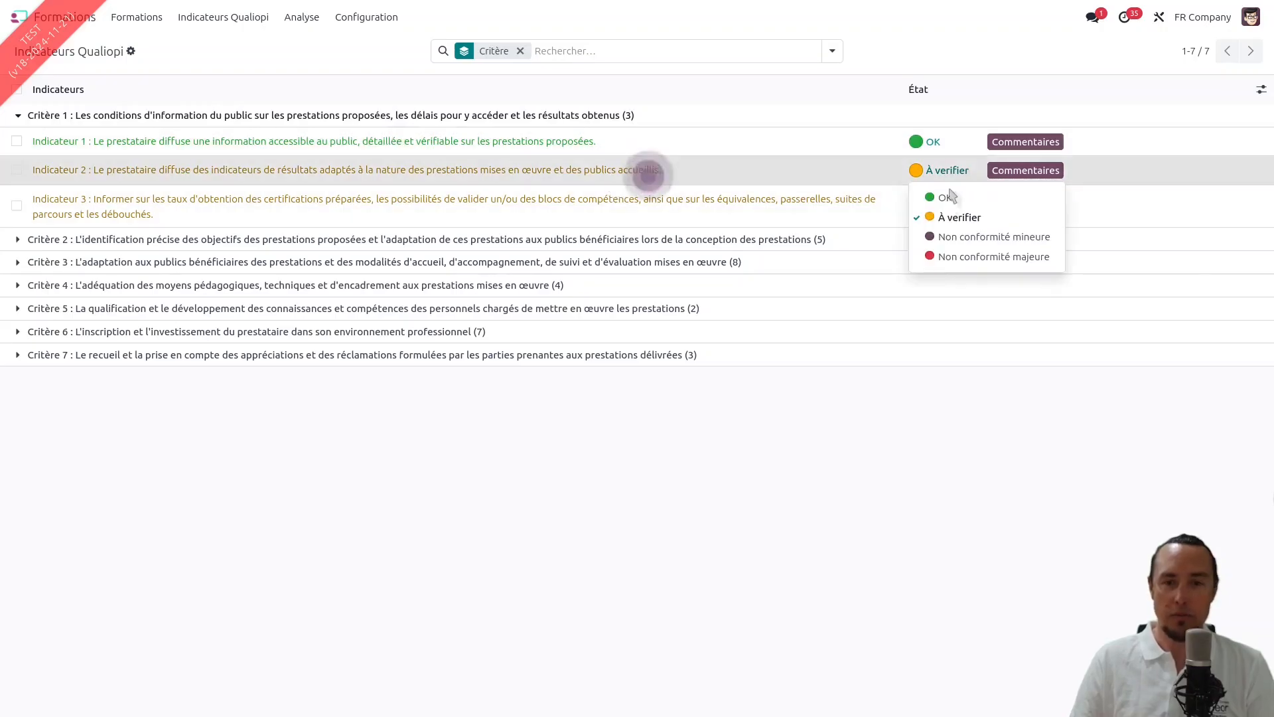
left_click(949, 257)
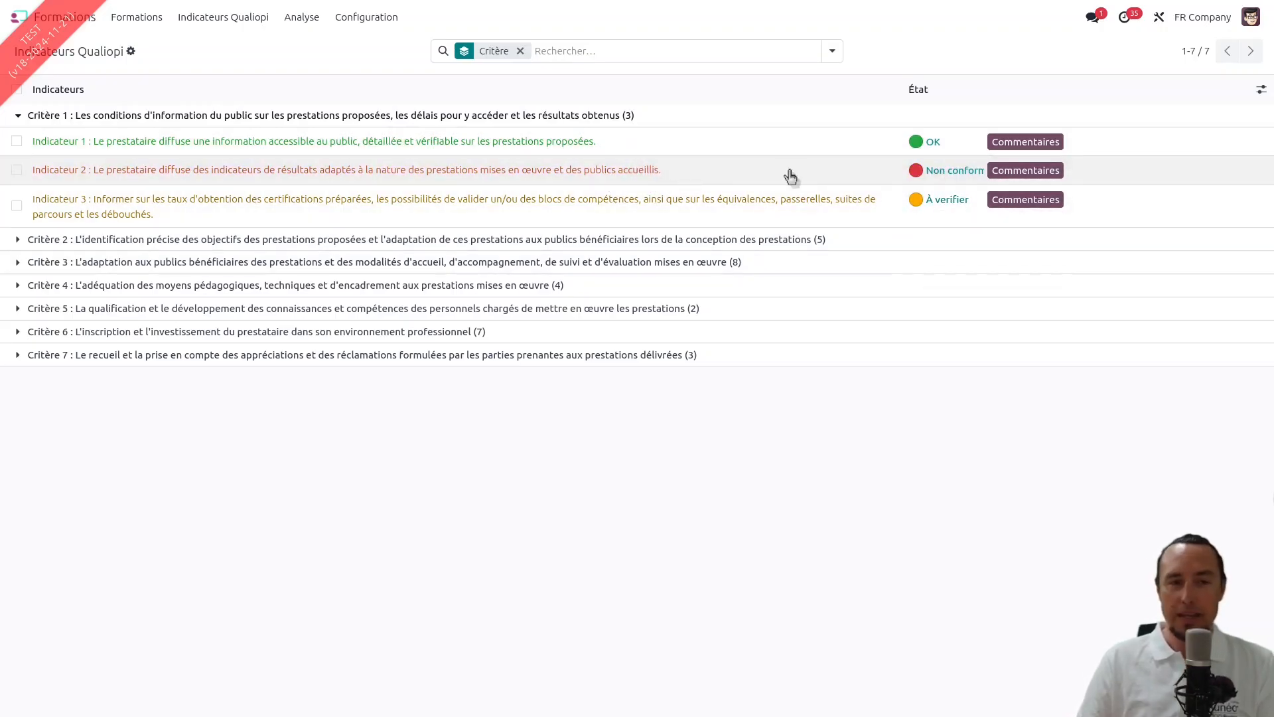
left_click(955, 34)
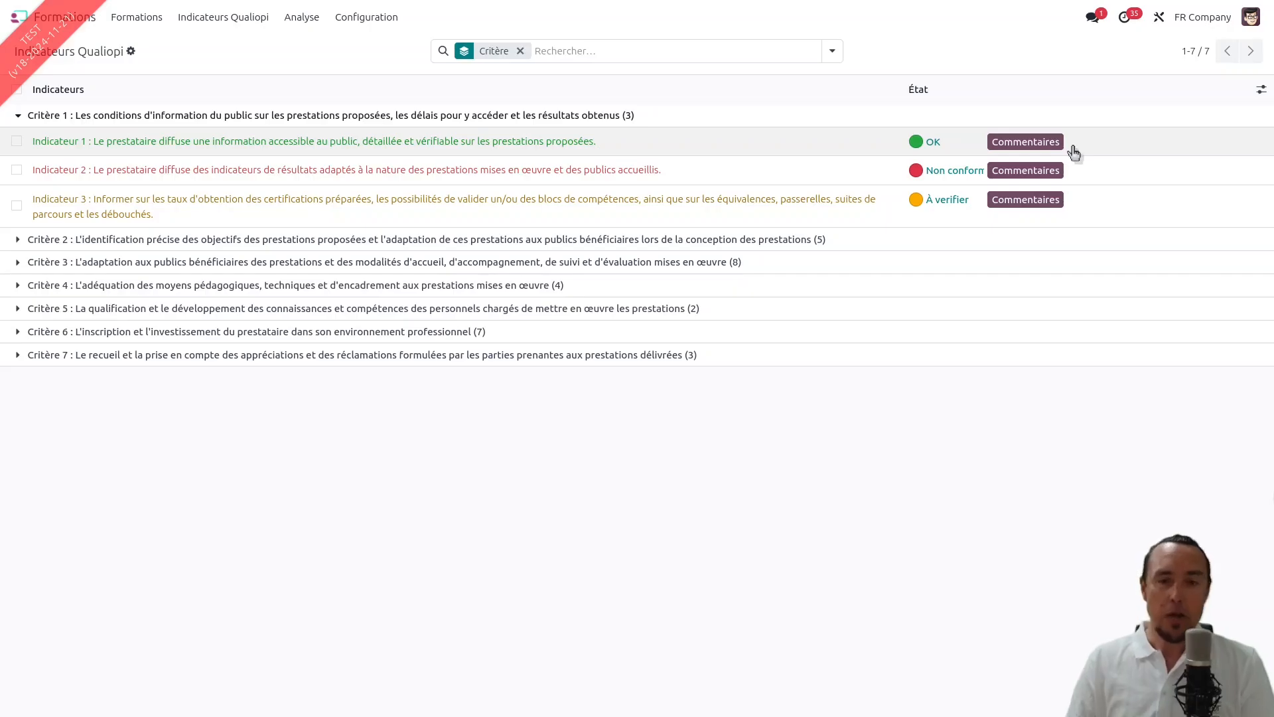
Open the comments record of Indicateur 1 and examine its title, criterion and expected level.
left_click(1037, 149)
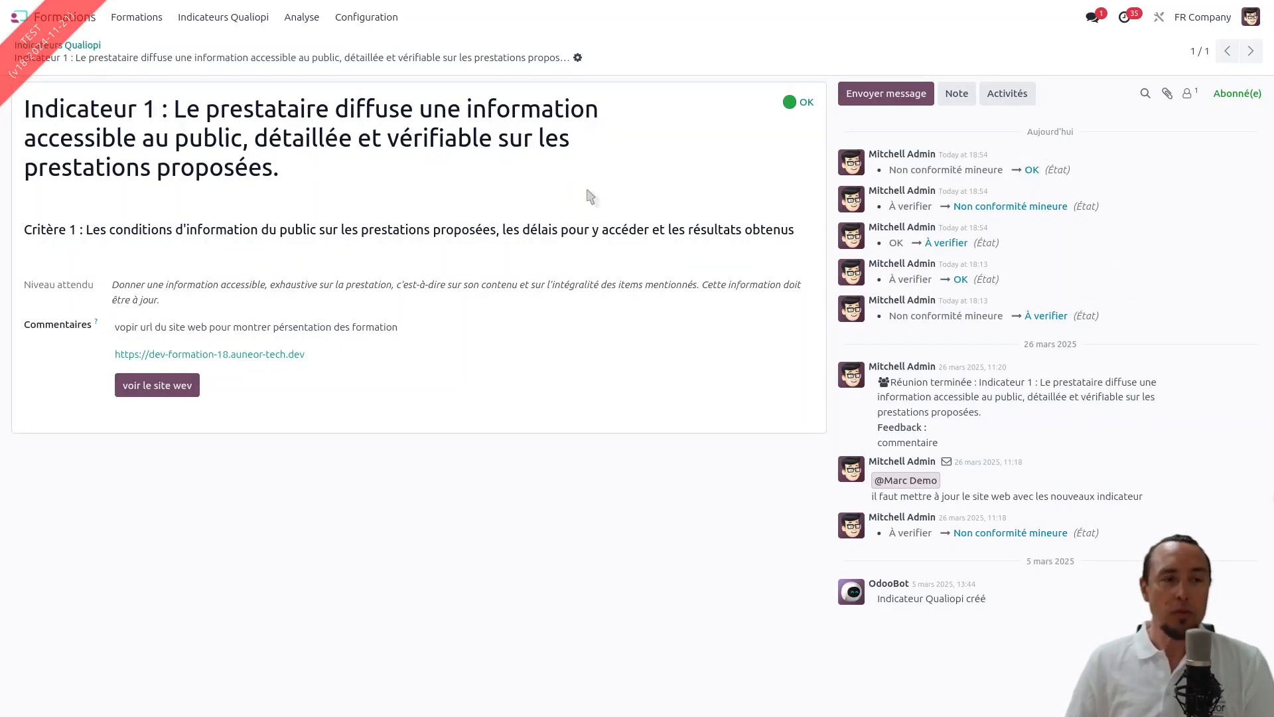
left_click_drag(25, 109, 300, 177)
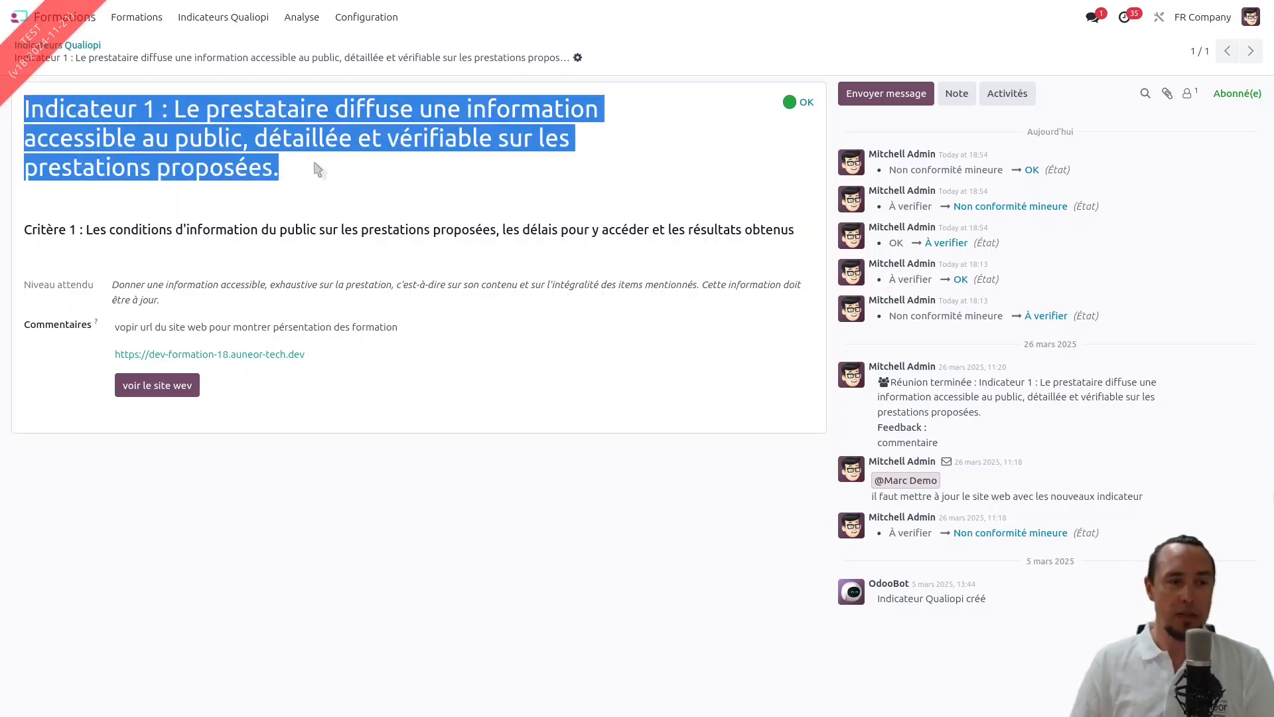
left_click_drag(45, 231, 402, 253)
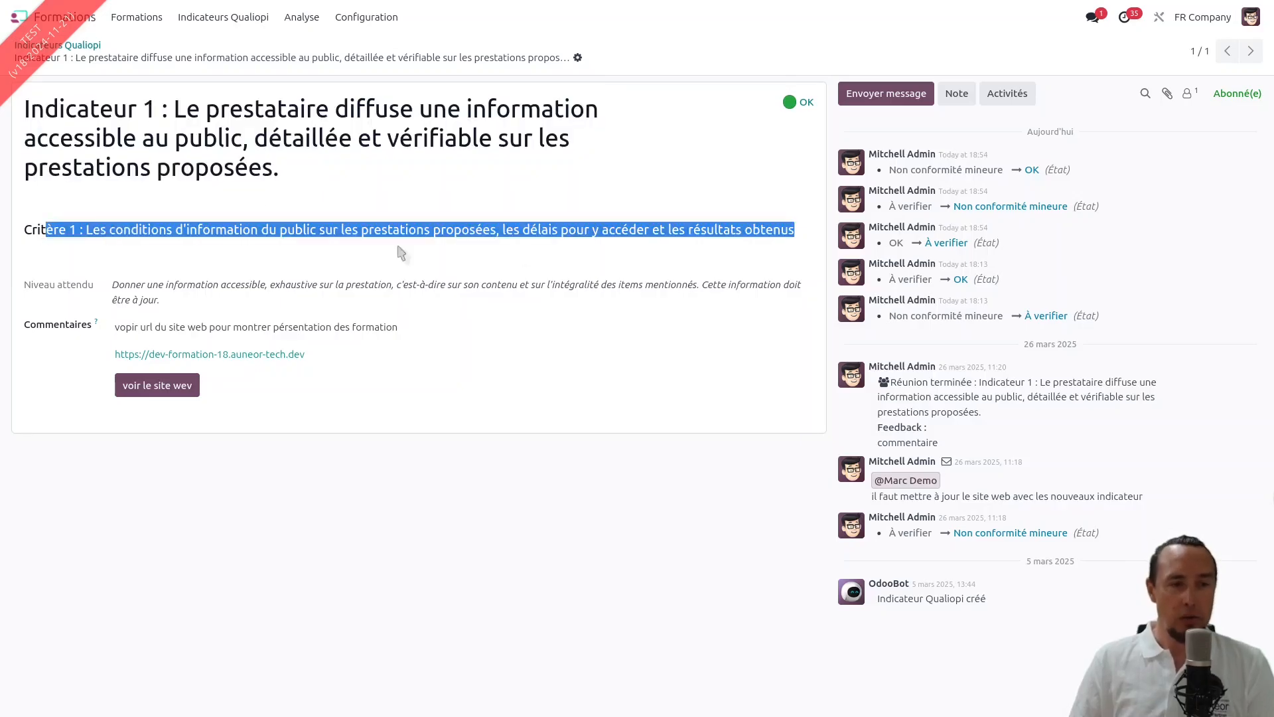
left_click_drag(109, 285, 202, 312)
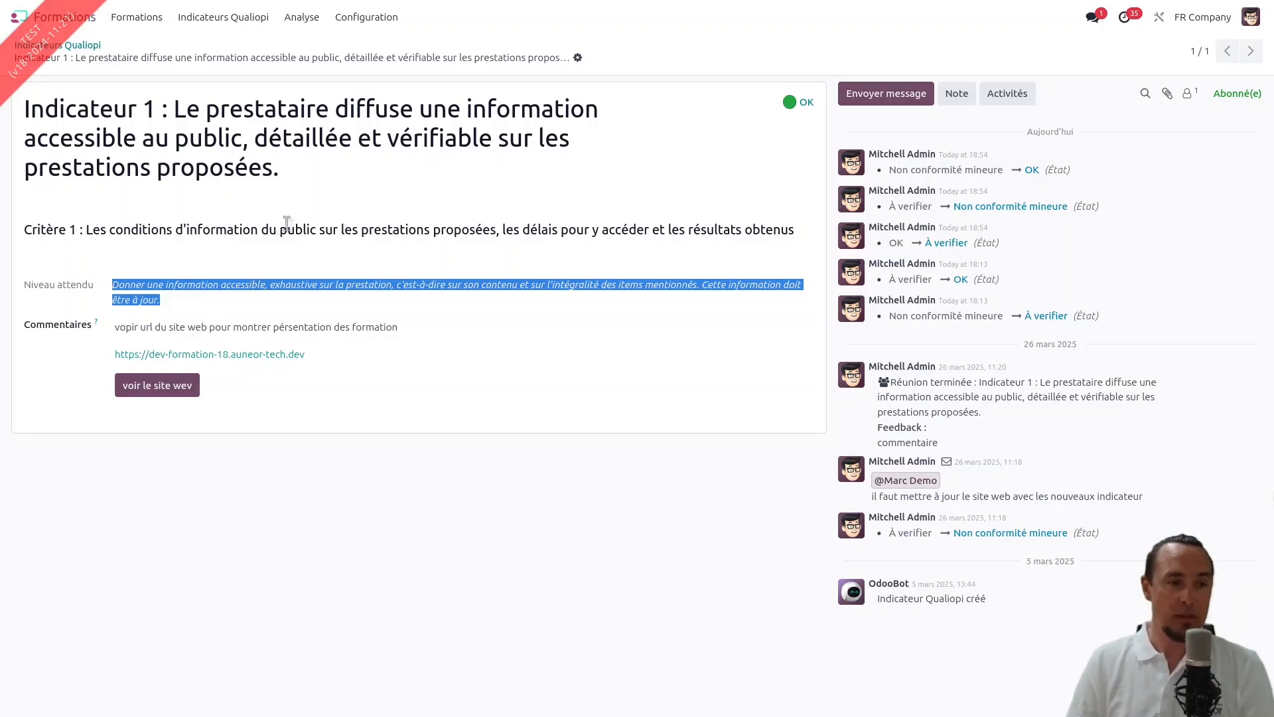
Add the line "Penser également à parler du catalogue papier diffusé sur les salons" below the first line of Indicateur 1's comments.
left_click(379, 354)
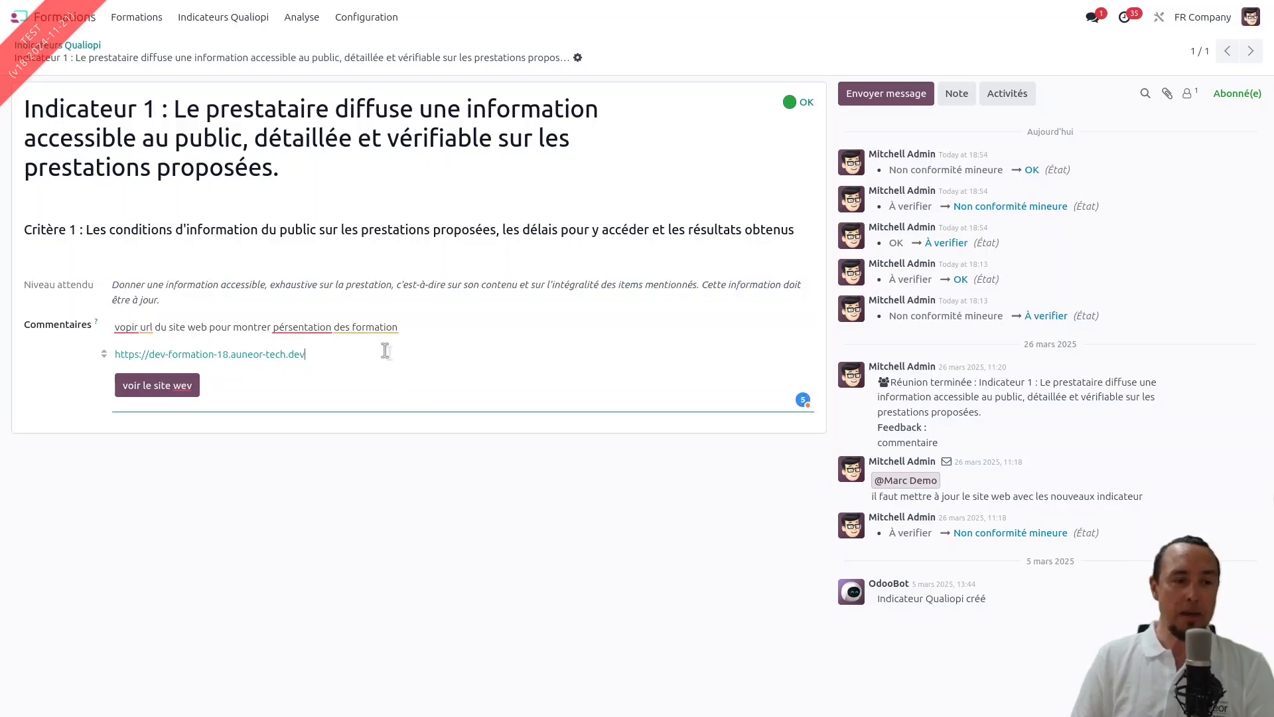
left_click_drag(370, 352, 106, 330)
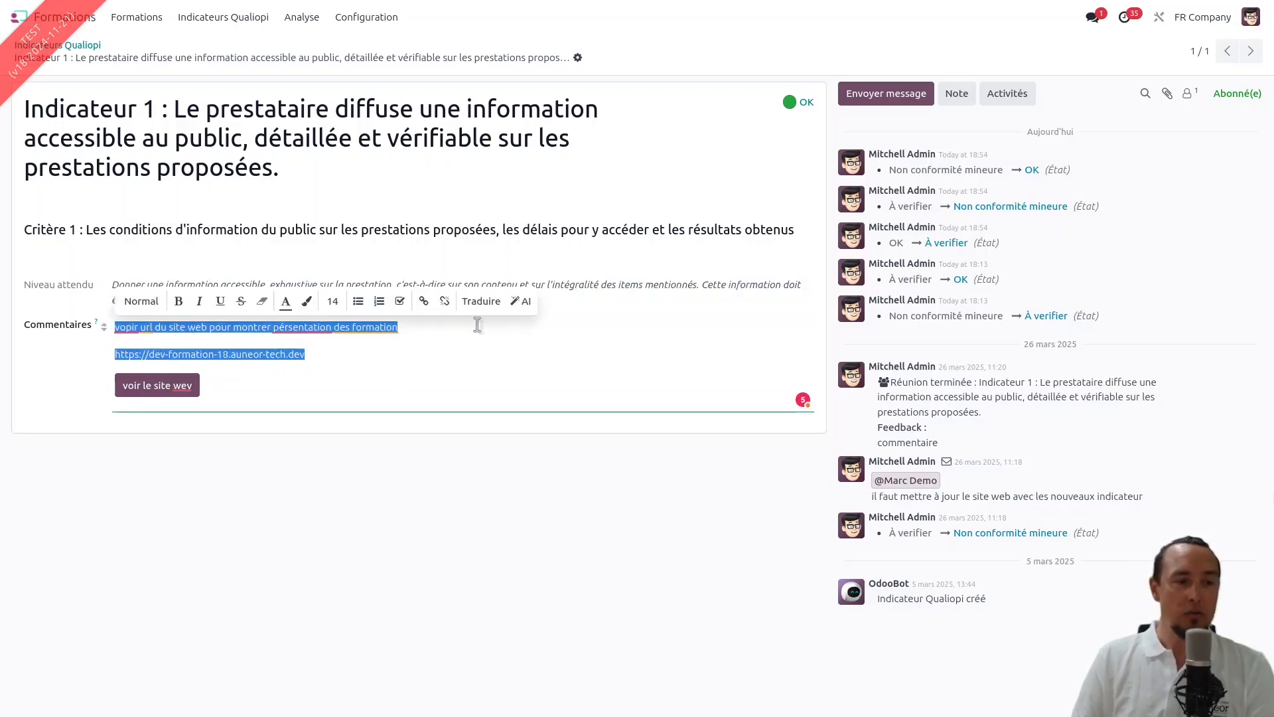
left_click(415, 349)
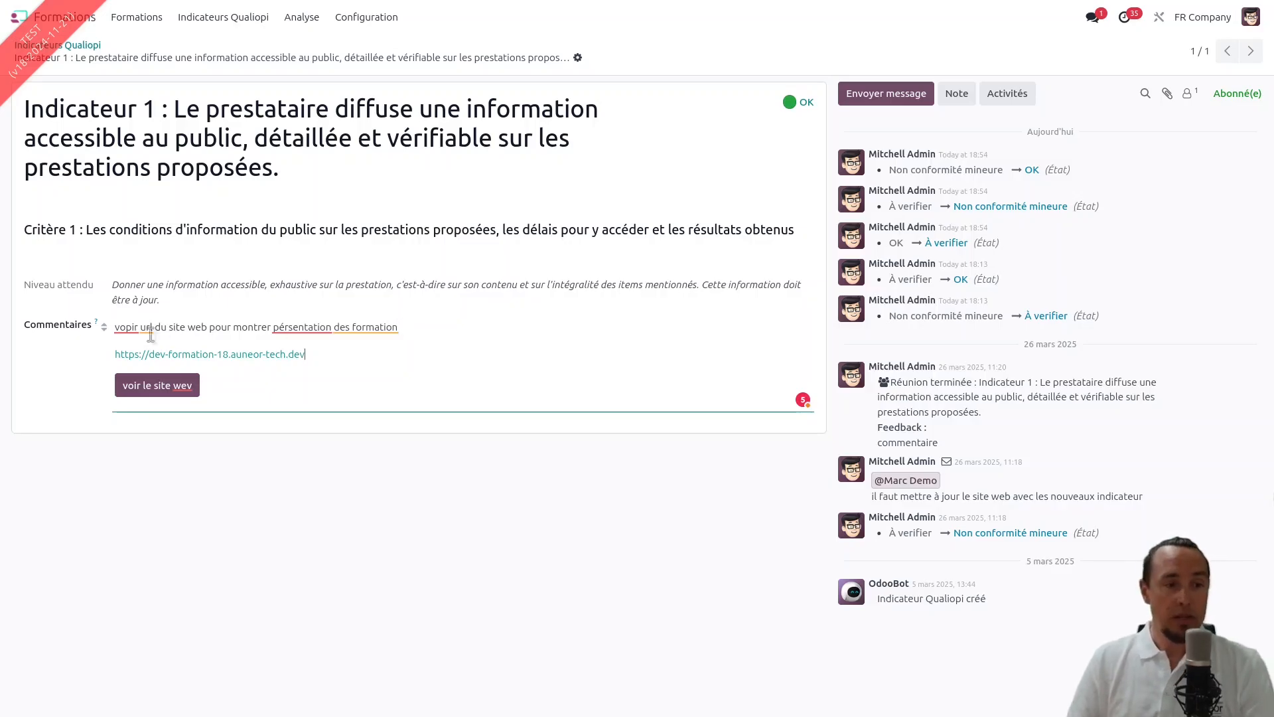
left_click_drag(119, 328, 412, 346)
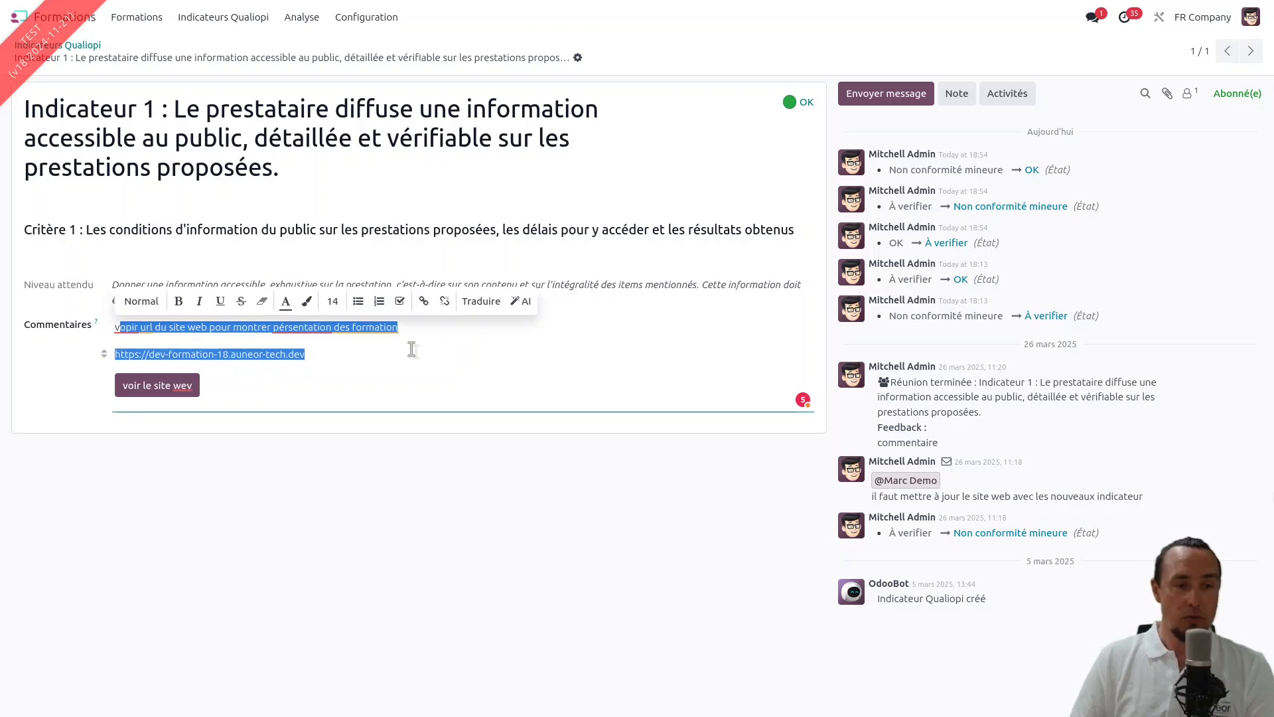
left_click(411, 332)
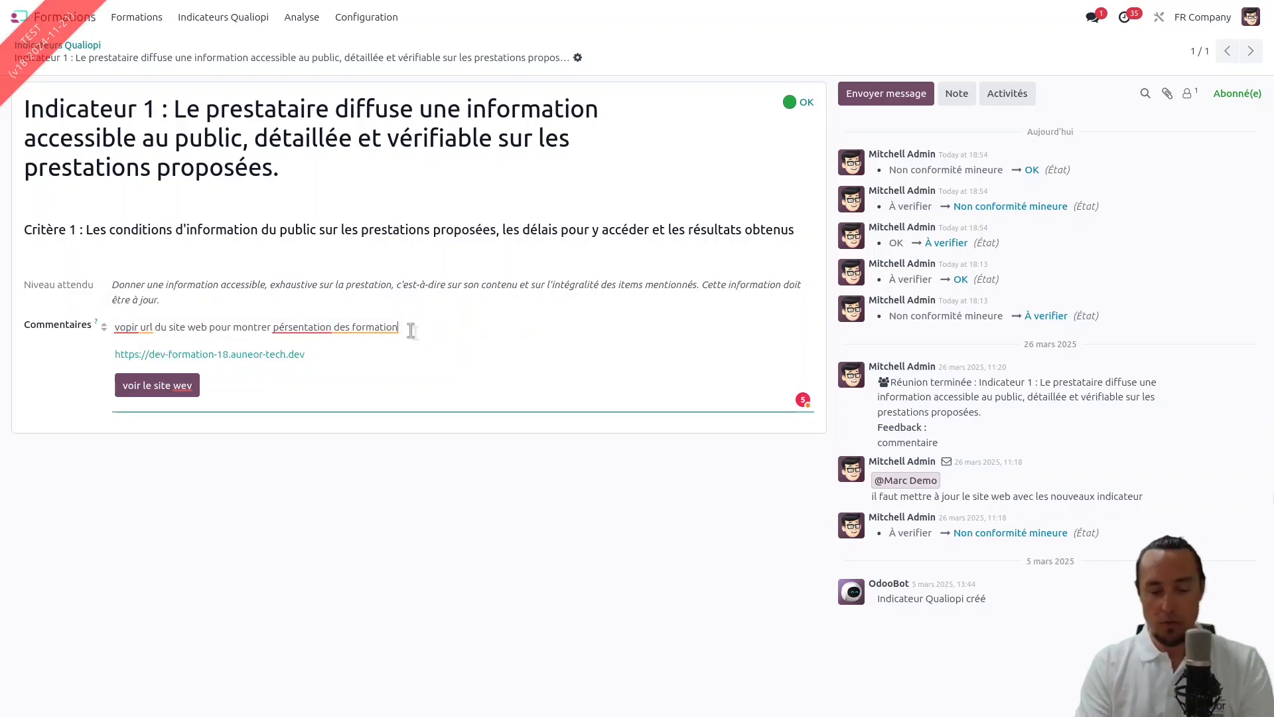
key("Return")
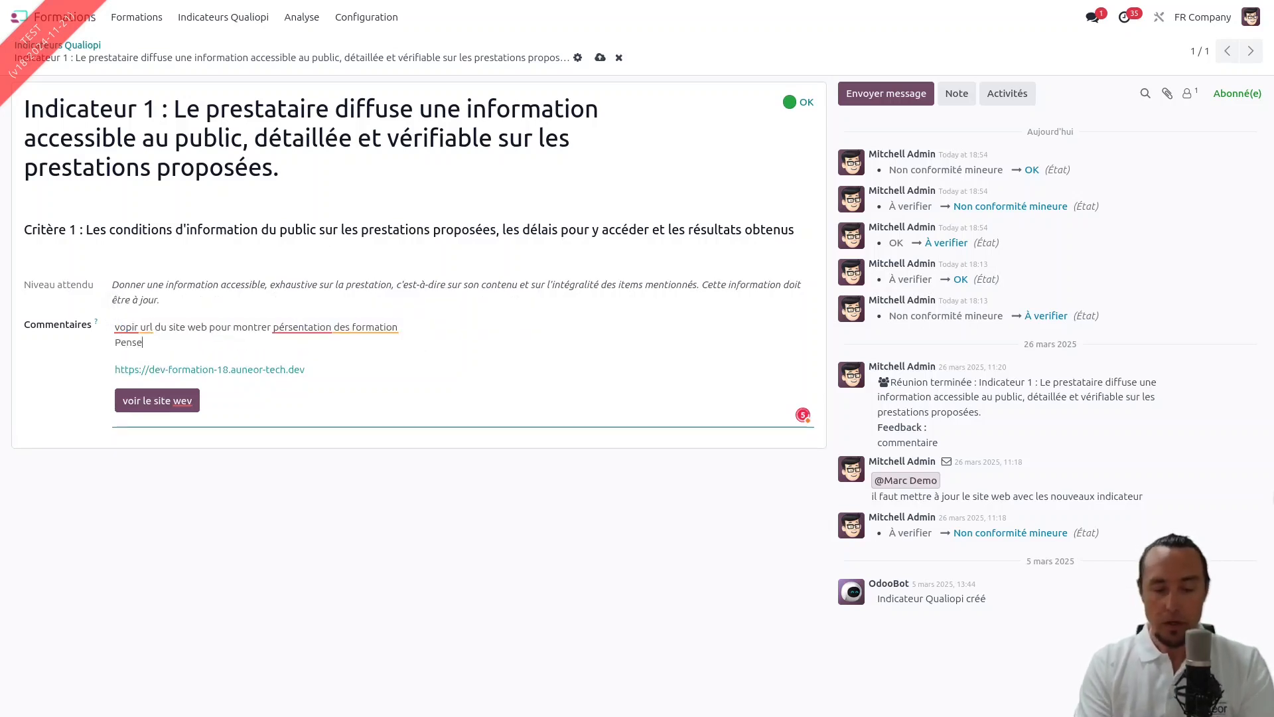
type("Penser également à parle")
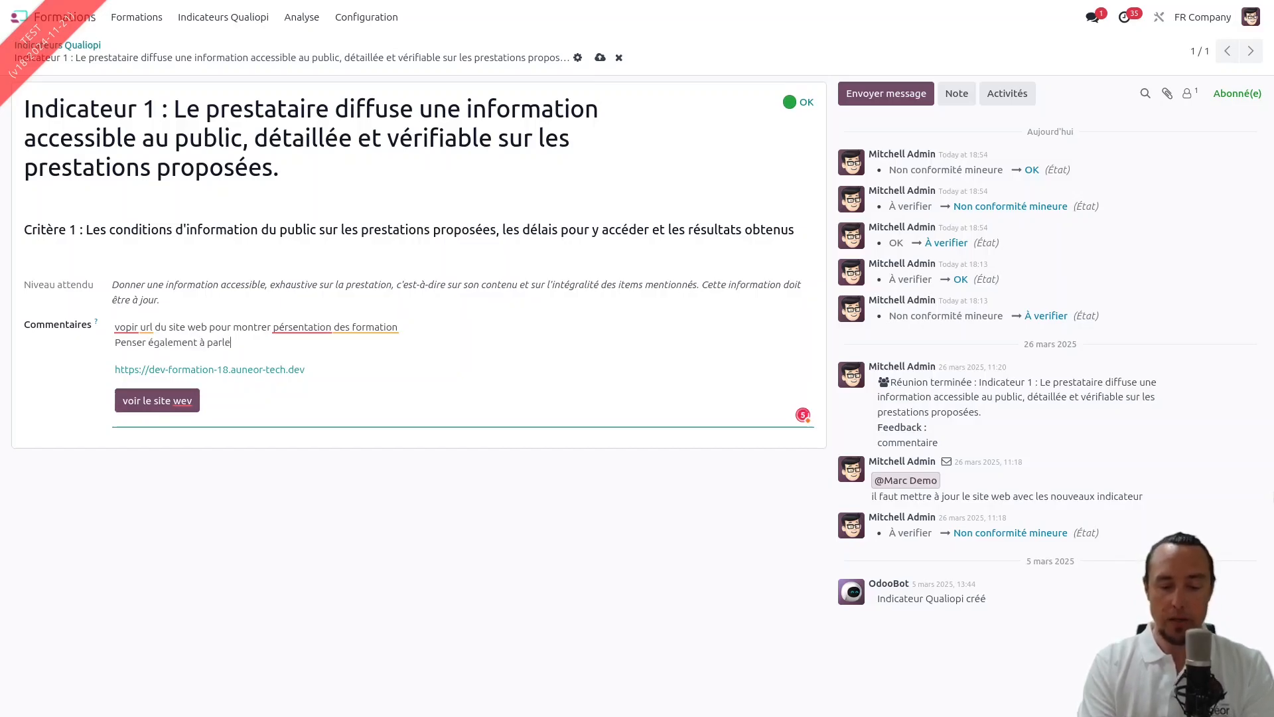
type("r du catalogue papier diffusé sur les salons")
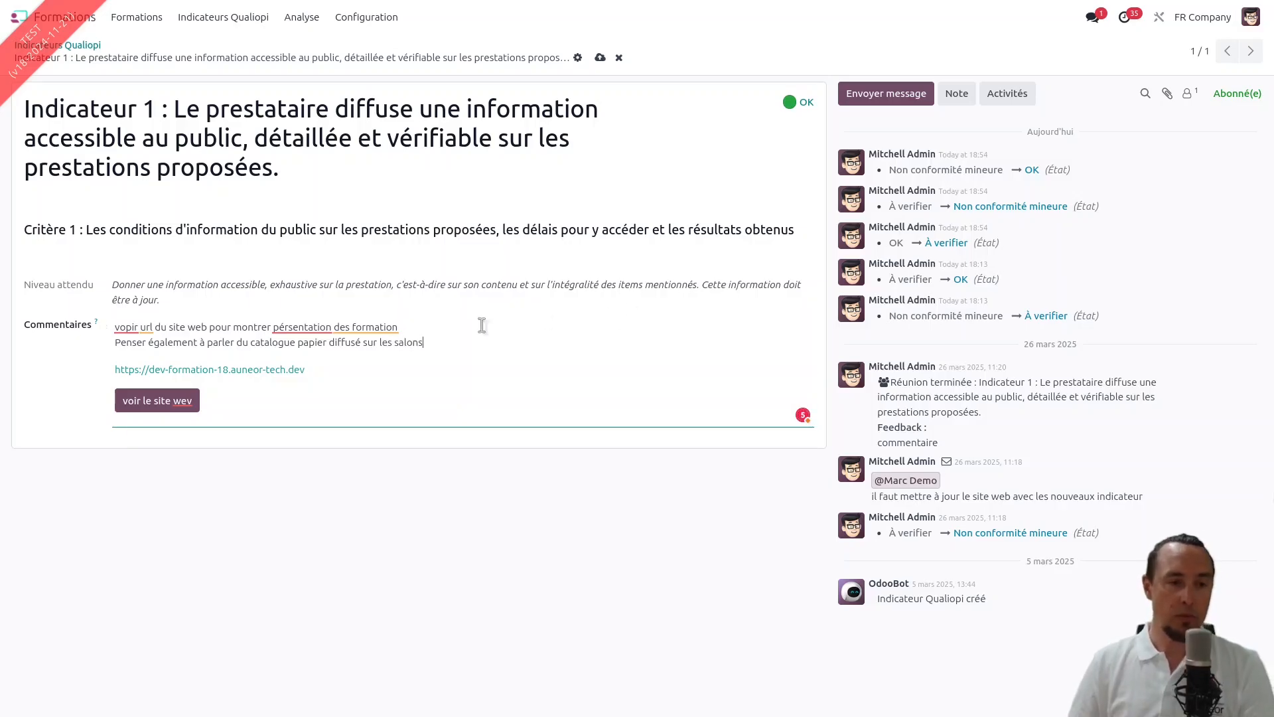
triple_click(451, 343)
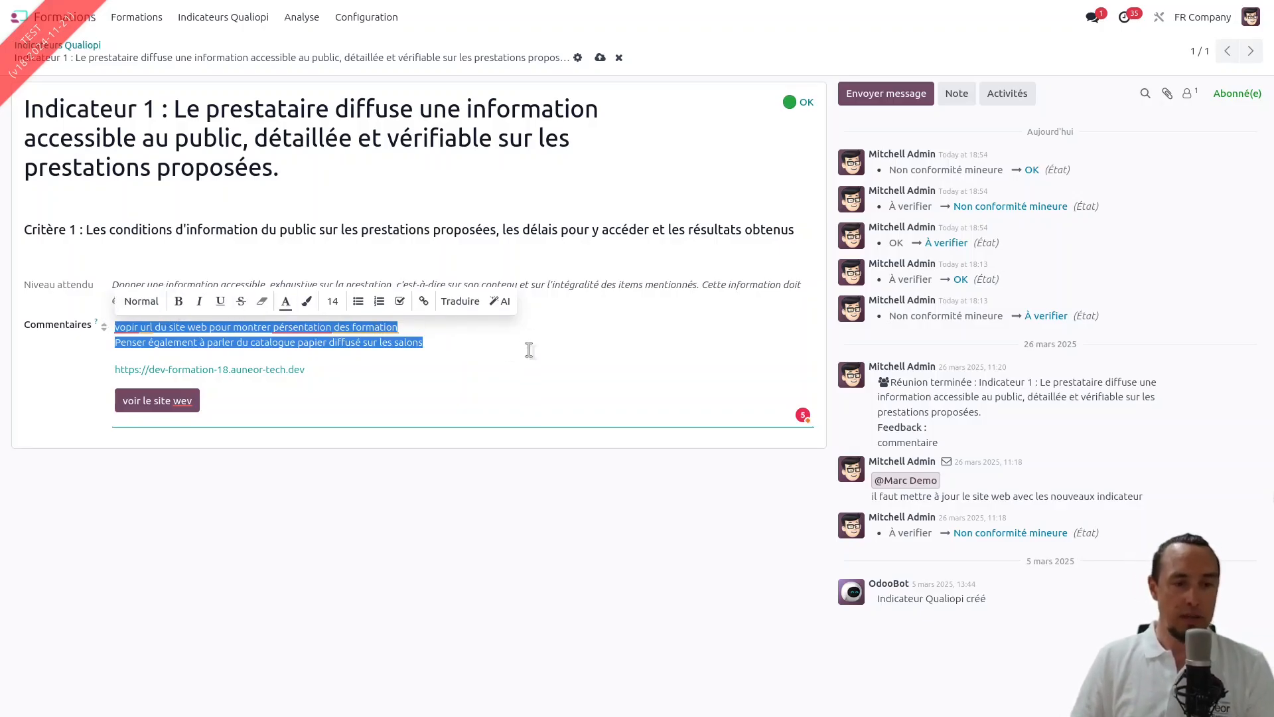
left_click(453, 369)
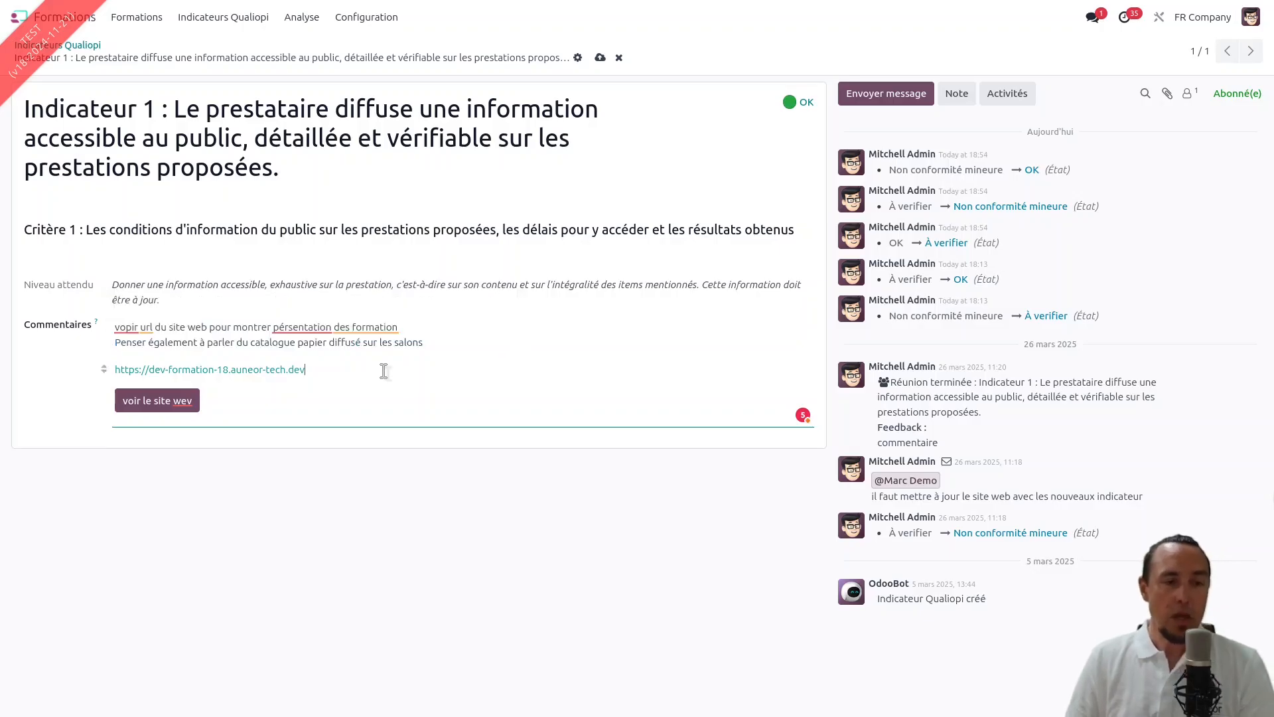
left_click(350, 353)
left_click_drag(355, 375, 114, 369)
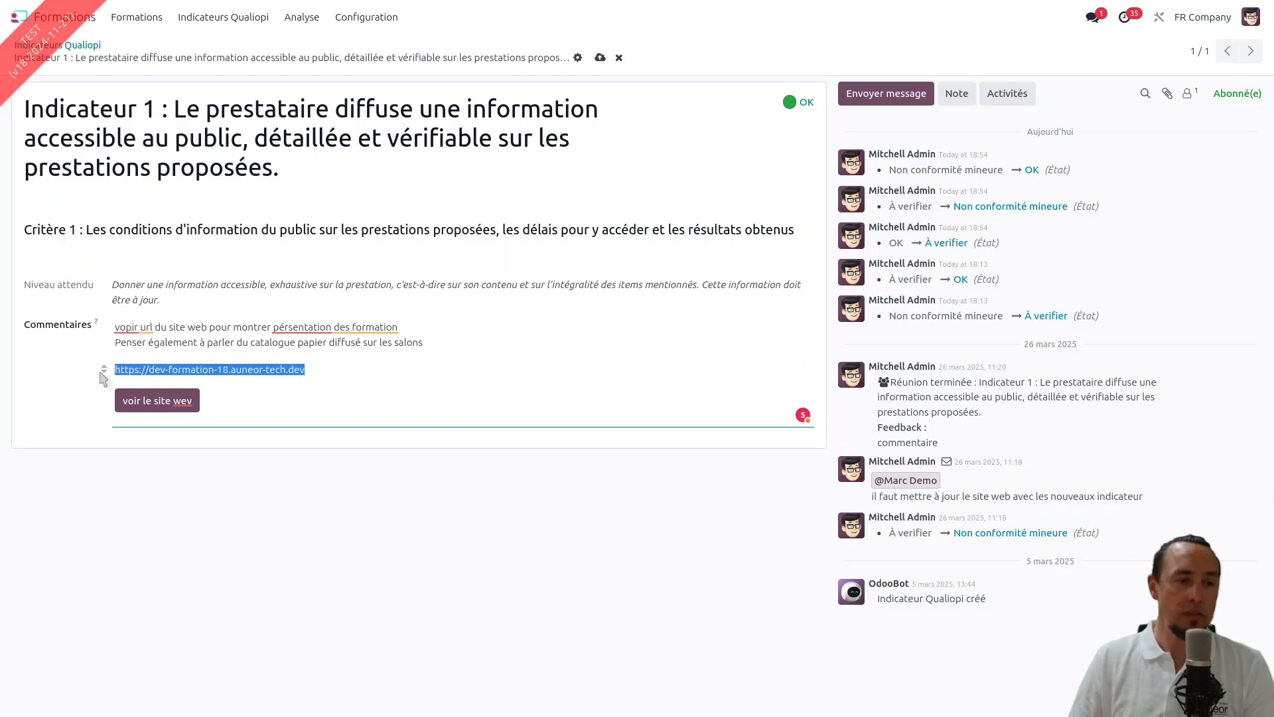
left_click(332, 383)
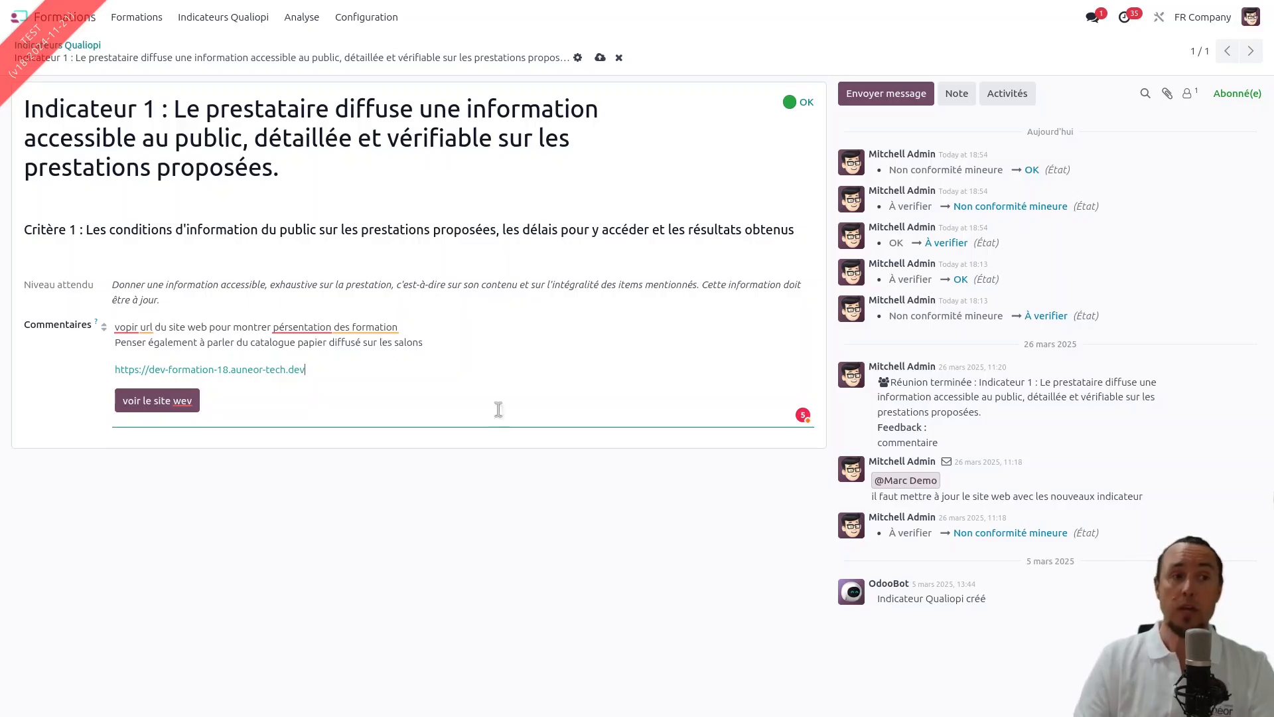
Open the Global Solutions: Furnitures opportunity in the CRM pipeline and copy its web address.
mouse_move(306, 20)
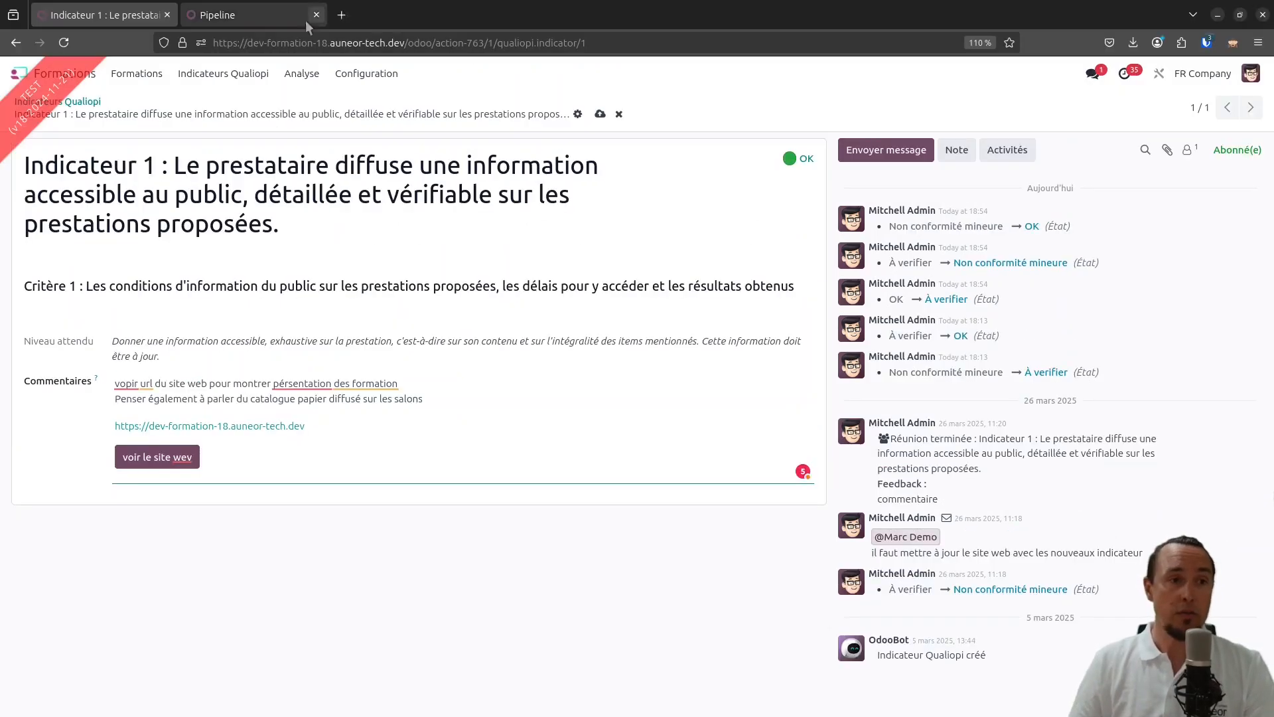
left_click(243, 13)
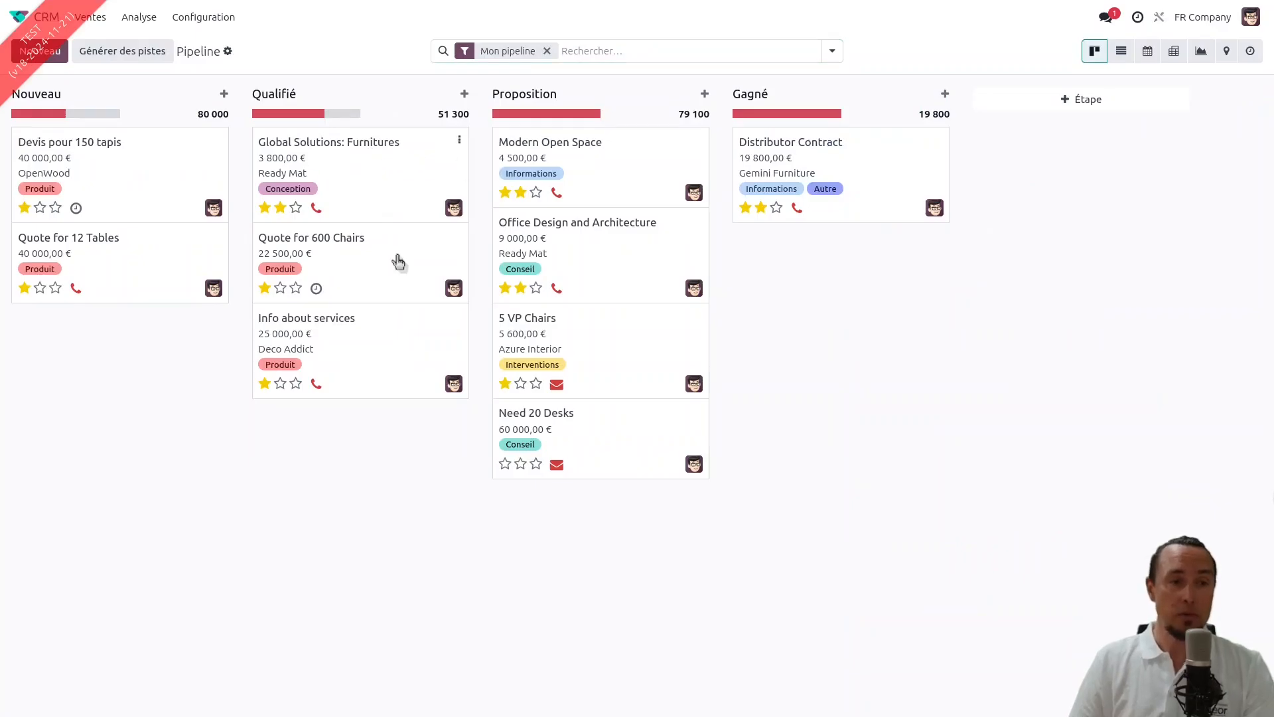
left_click(410, 197)
mouse_move(337, 27)
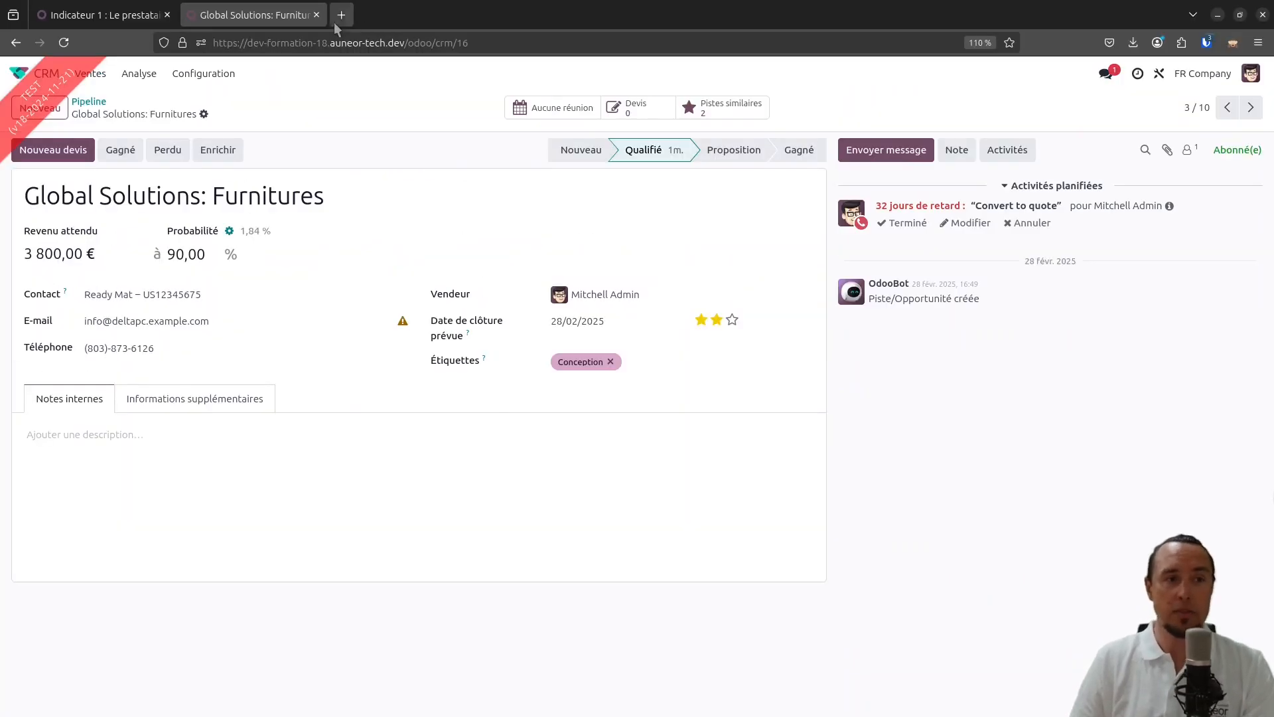
left_click(302, 43)
key("ctrl+c")
right_click(302, 41)
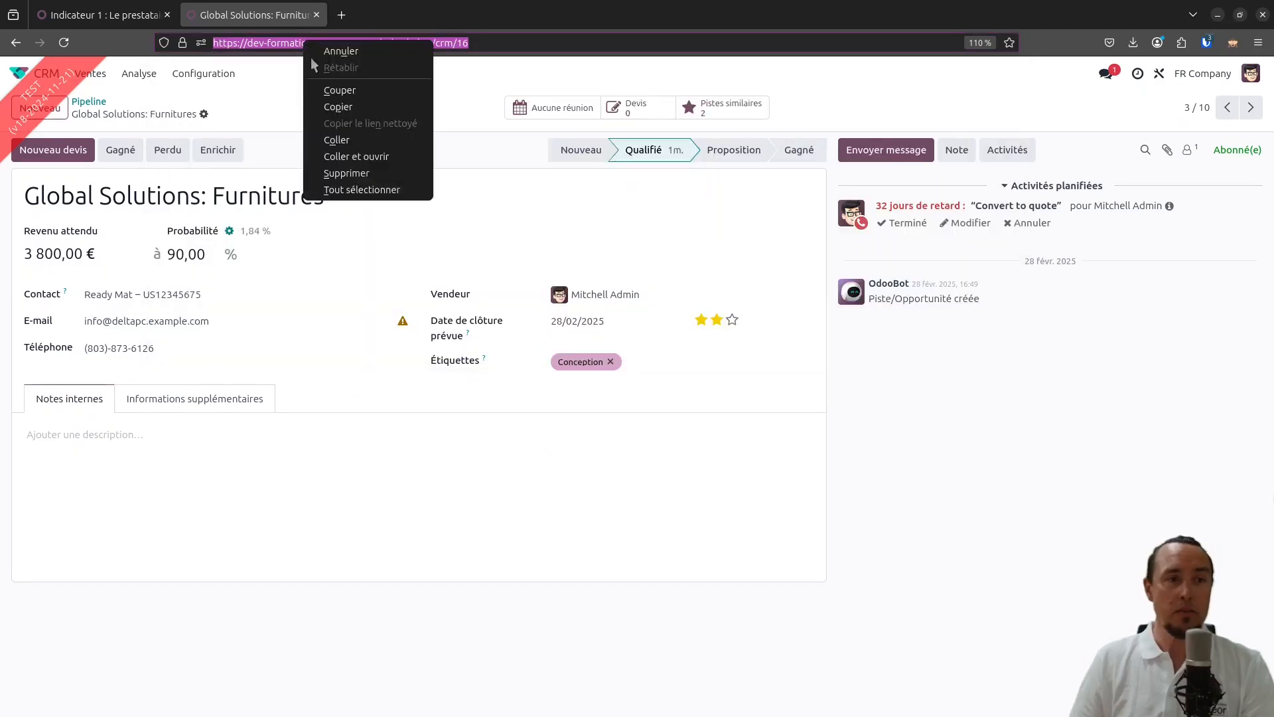
left_click(337, 106)
Paste the copied opportunity link on a new line below the website link in Indicateur 1's comments.
left_click(126, 15)
left_click(322, 369)
key("Return")
key("ctrl+v")
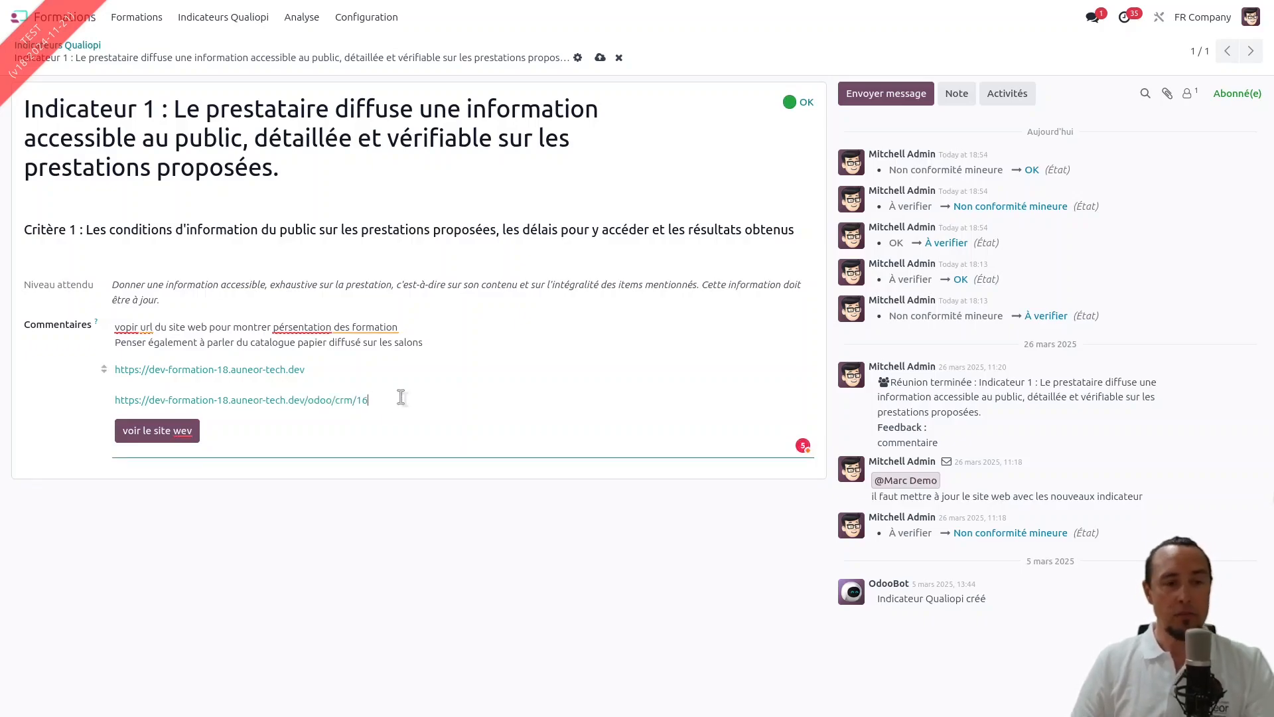
left_click(393, 369)
left_click(336, 398)
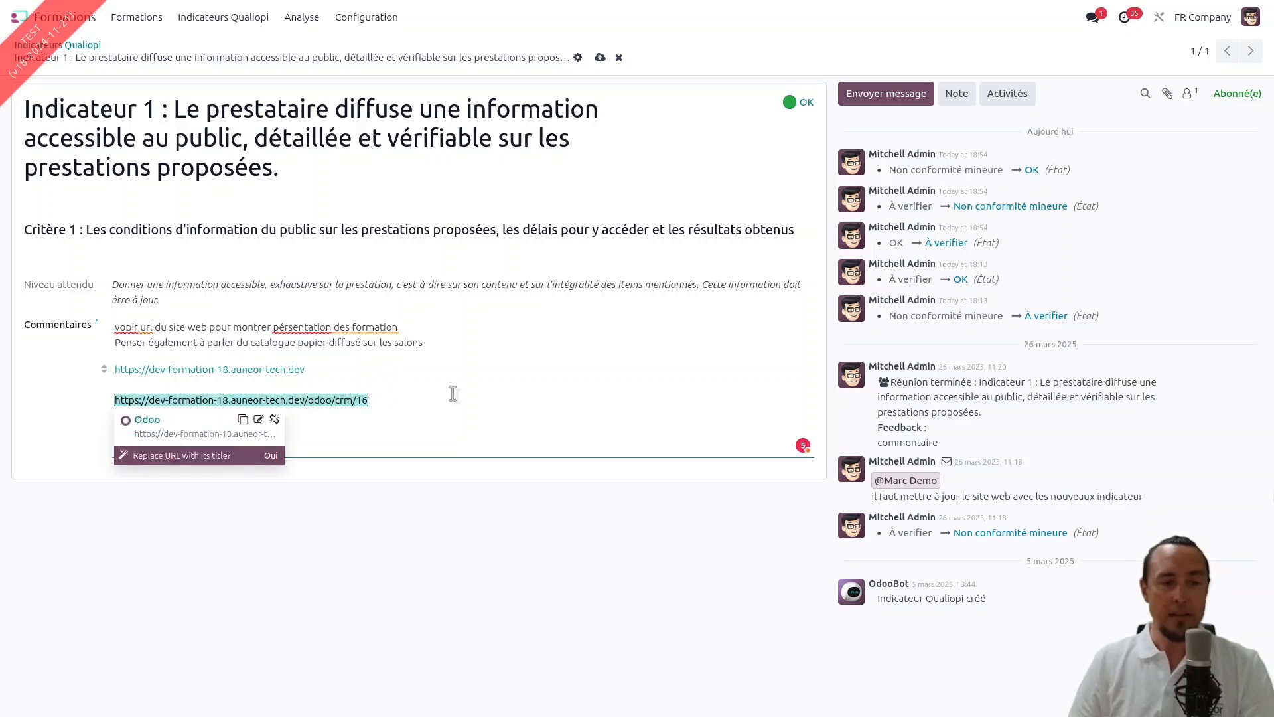
left_click(462, 311)
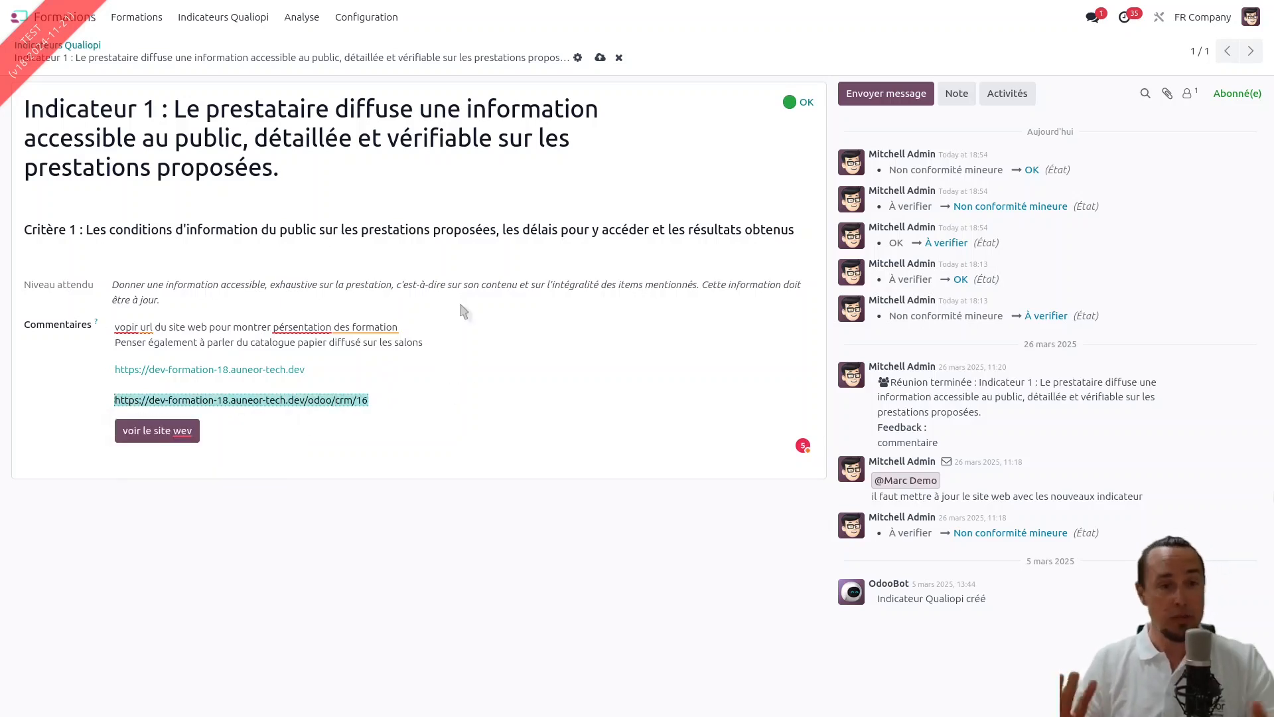
Start a line below the opportunity link in the comments and browse the editor's available insert commands.
left_click(432, 401)
key("Return")
type("/")
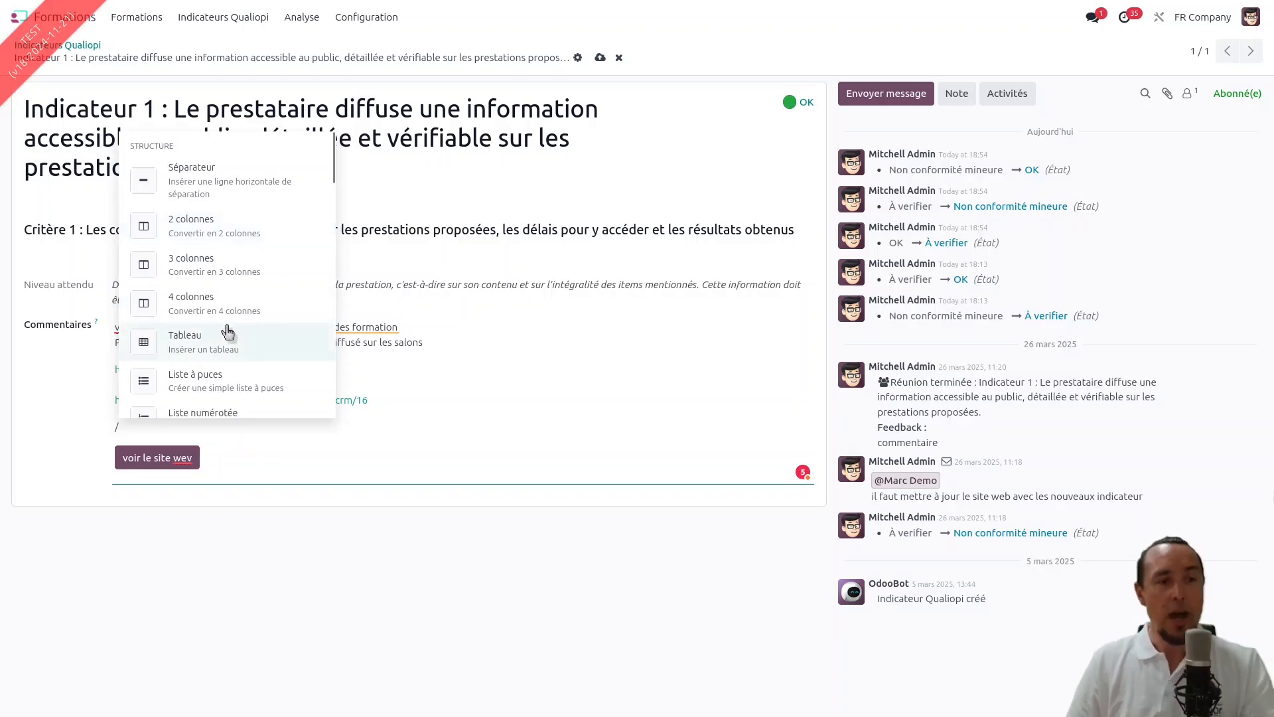
scroll(272, 344, "down", 5)
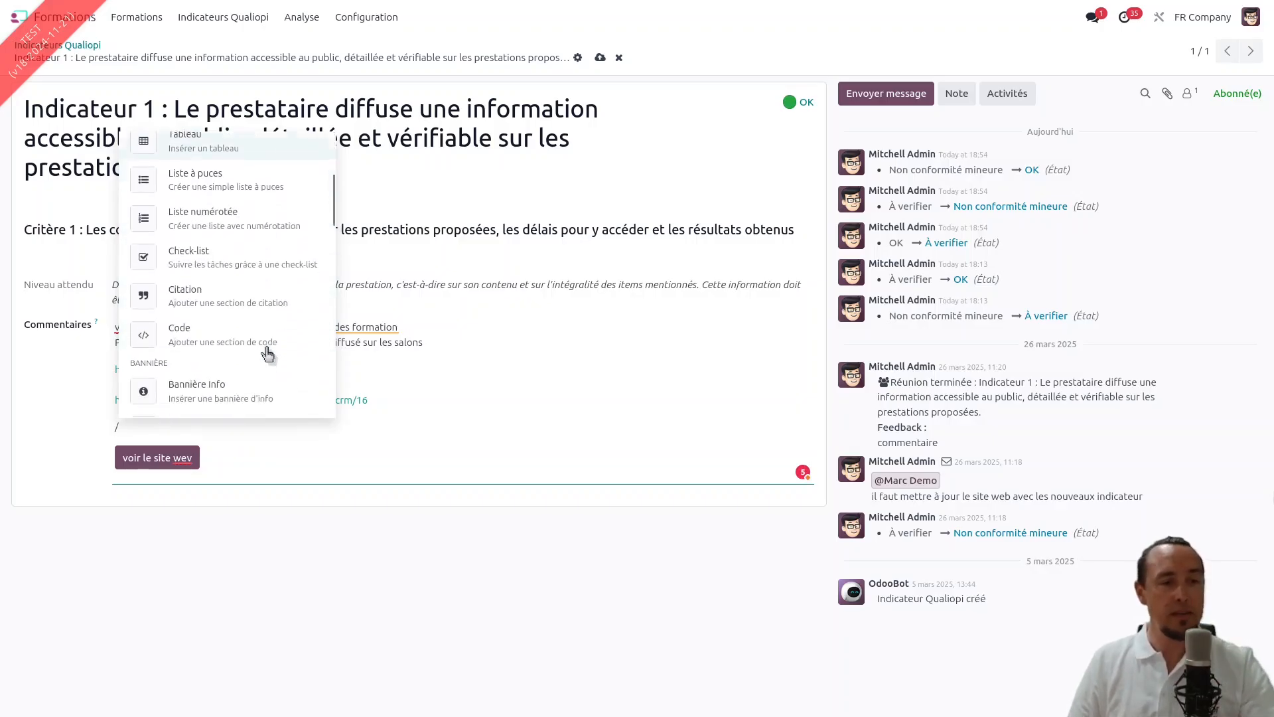
left_click(231, 465)
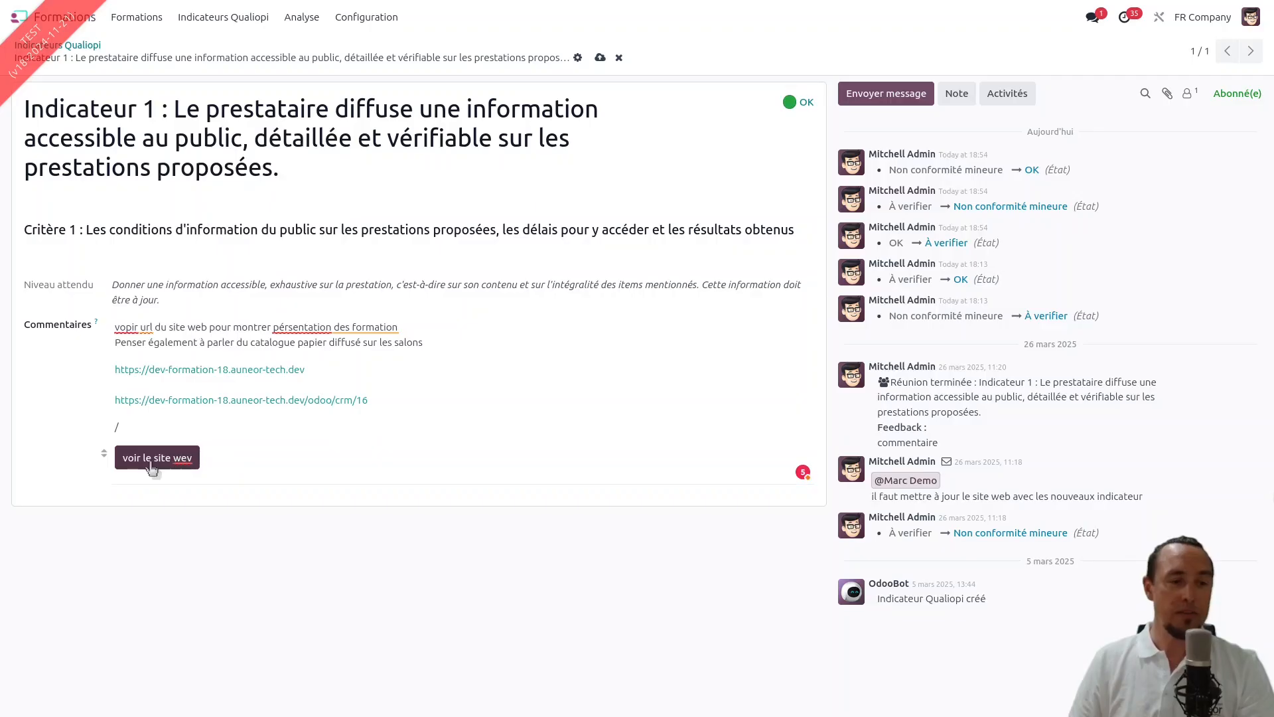
left_click(175, 461)
left_click(217, 460)
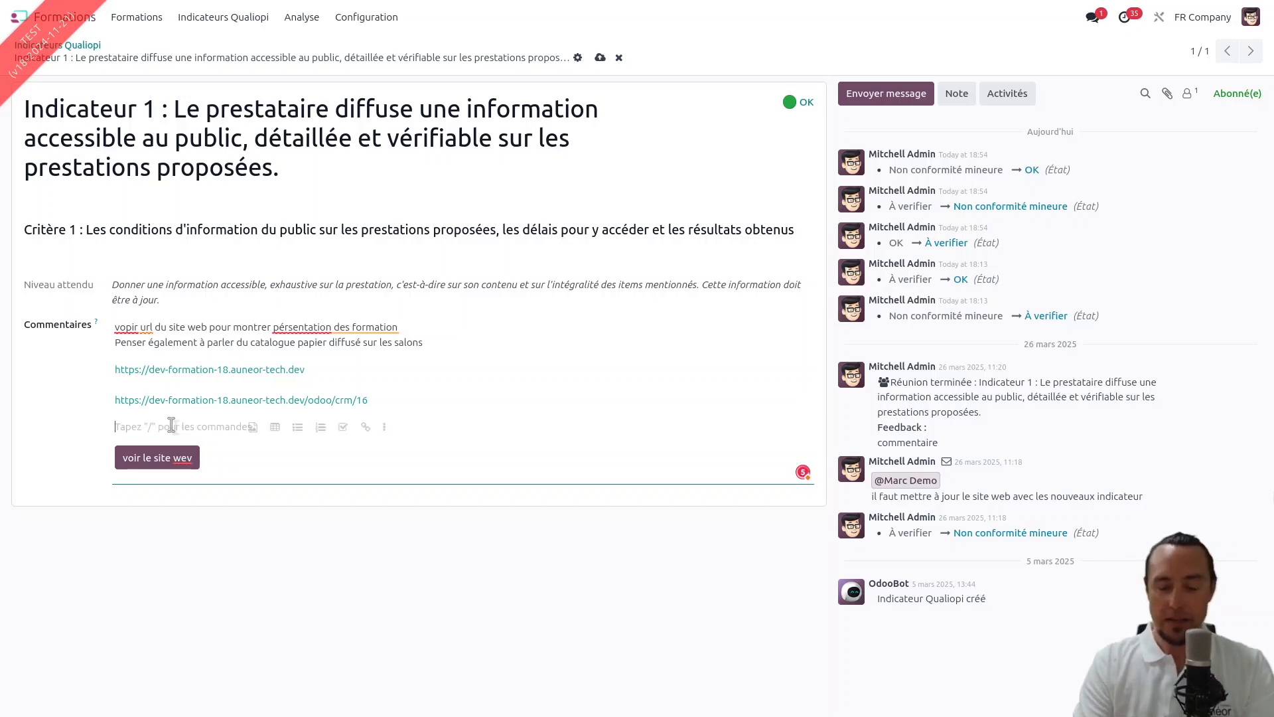
Start a ChatGPT prompt in the comments: "quels sont les éléments de preuve à montrer à l'auditeur dans le cadre d'un audit qualiopi pour l'indicateur numéro 1".
type("chat")
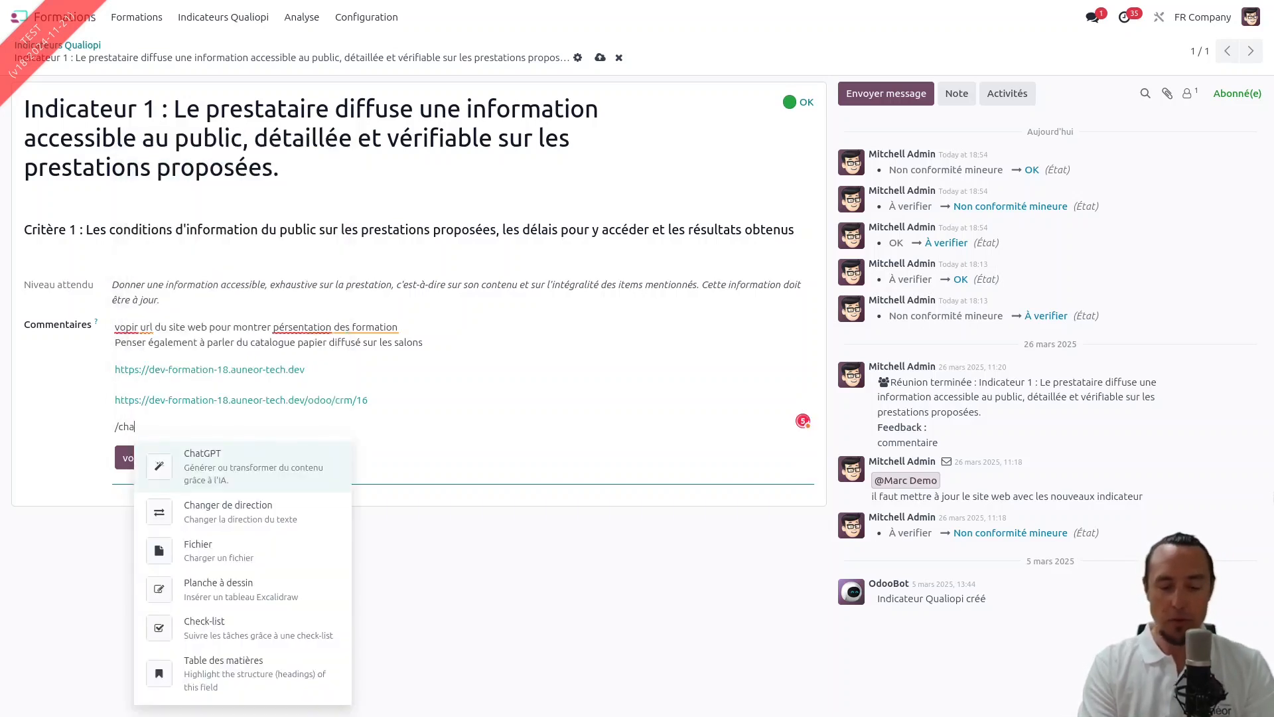
left_click(210, 459)
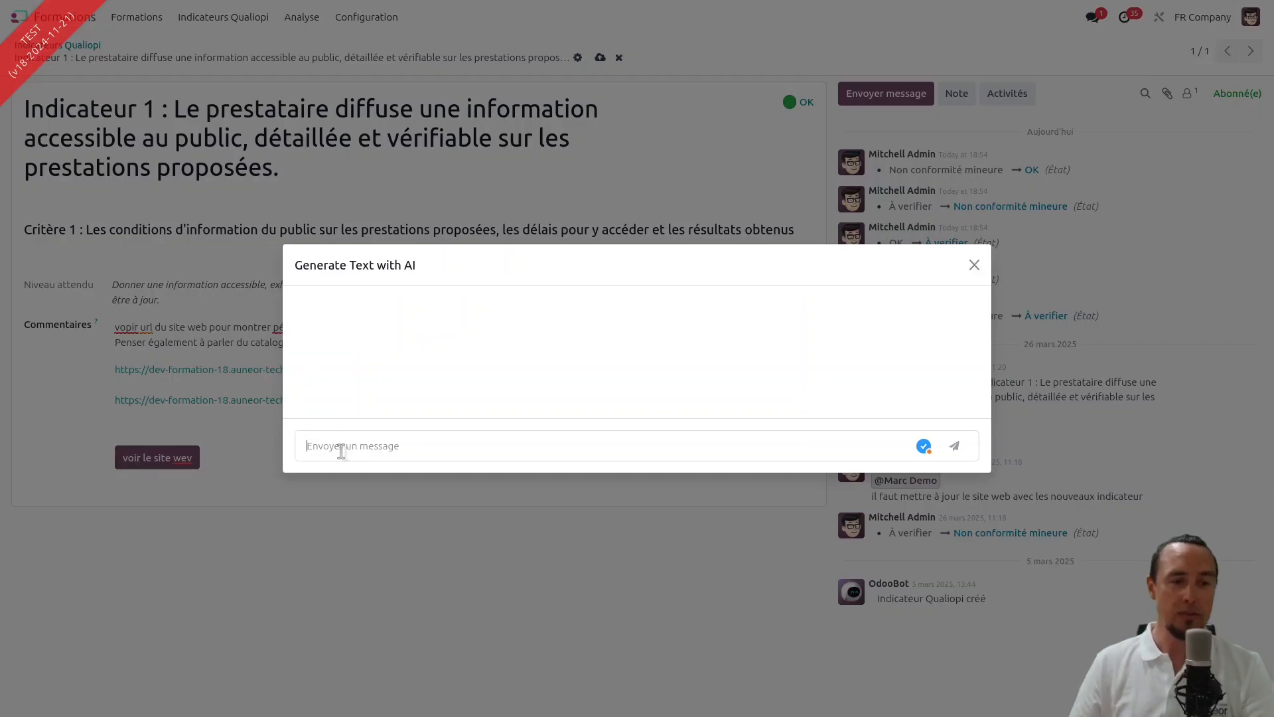
type("quel")
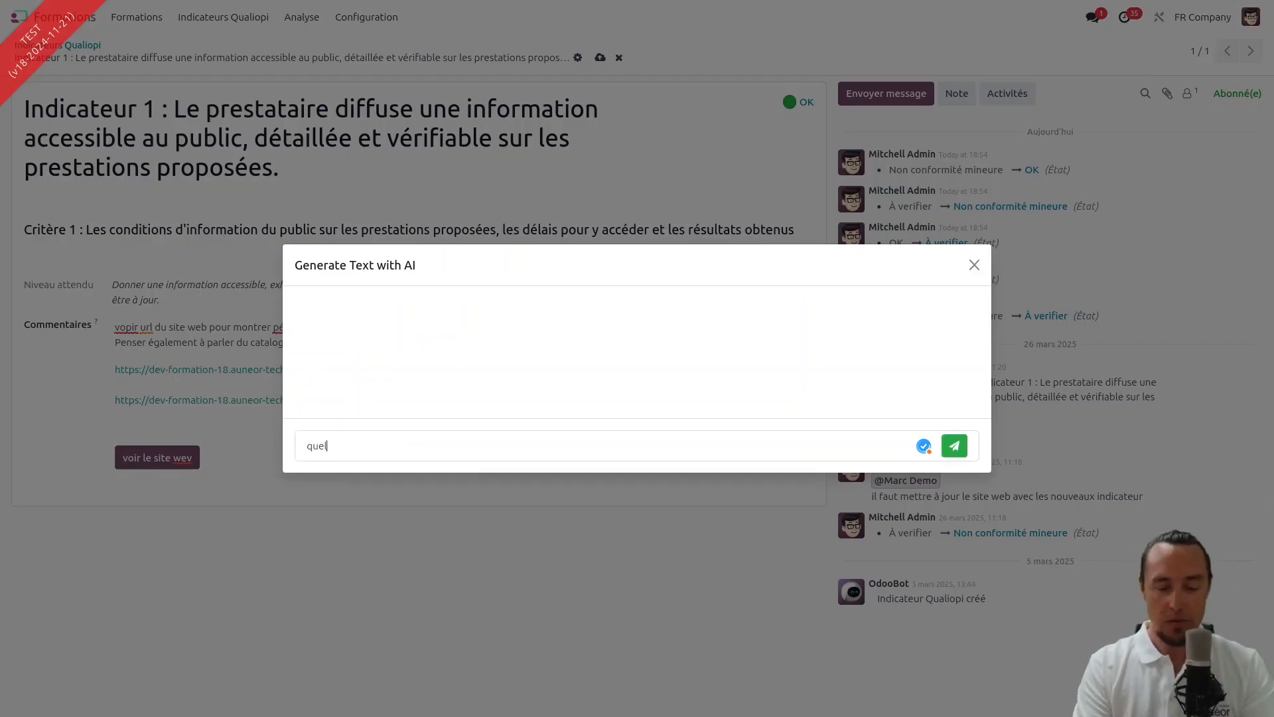
type("s sont les éléments de pr")
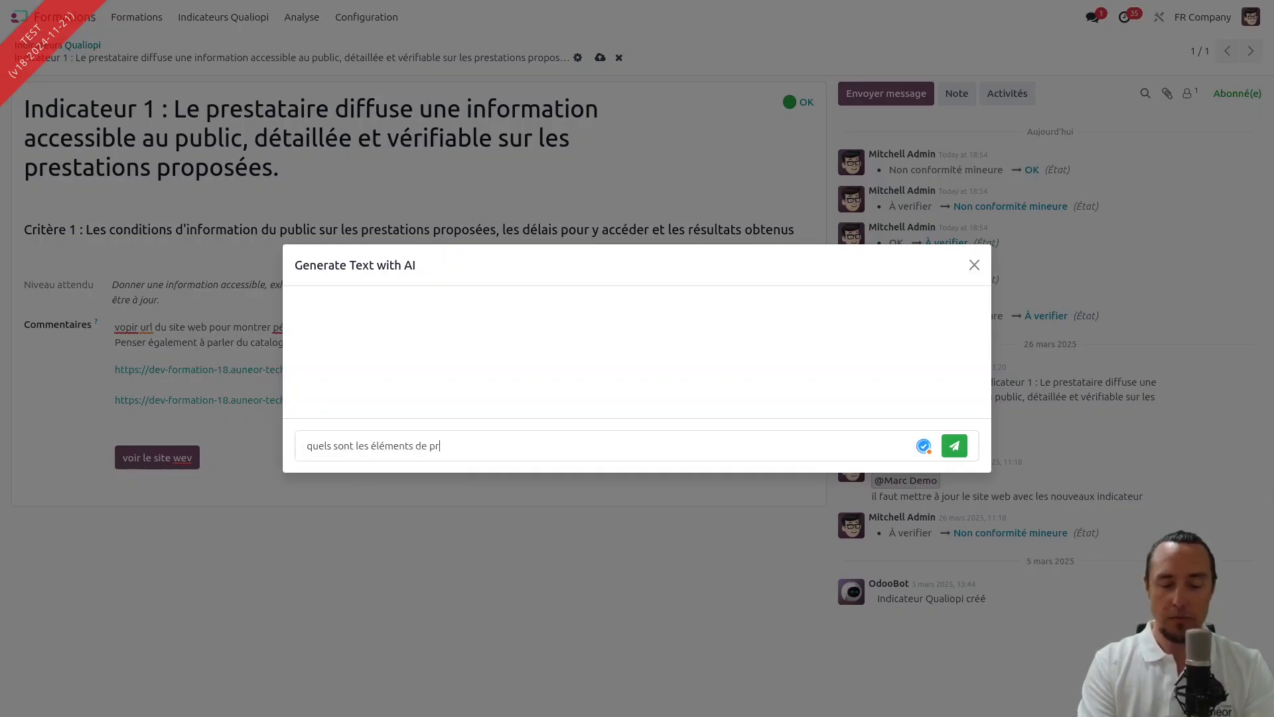
type("euve à montrer à l'auditeur dans le cadre d")
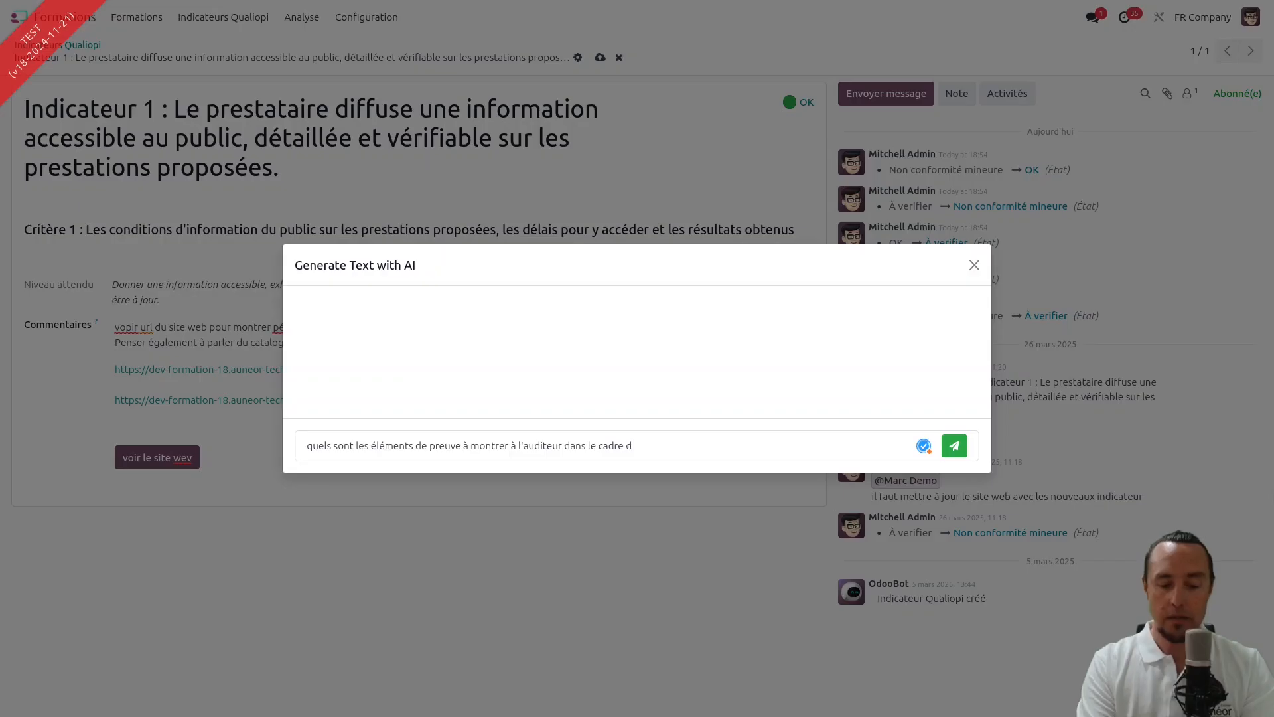
type("'un audit qualiopi poi")
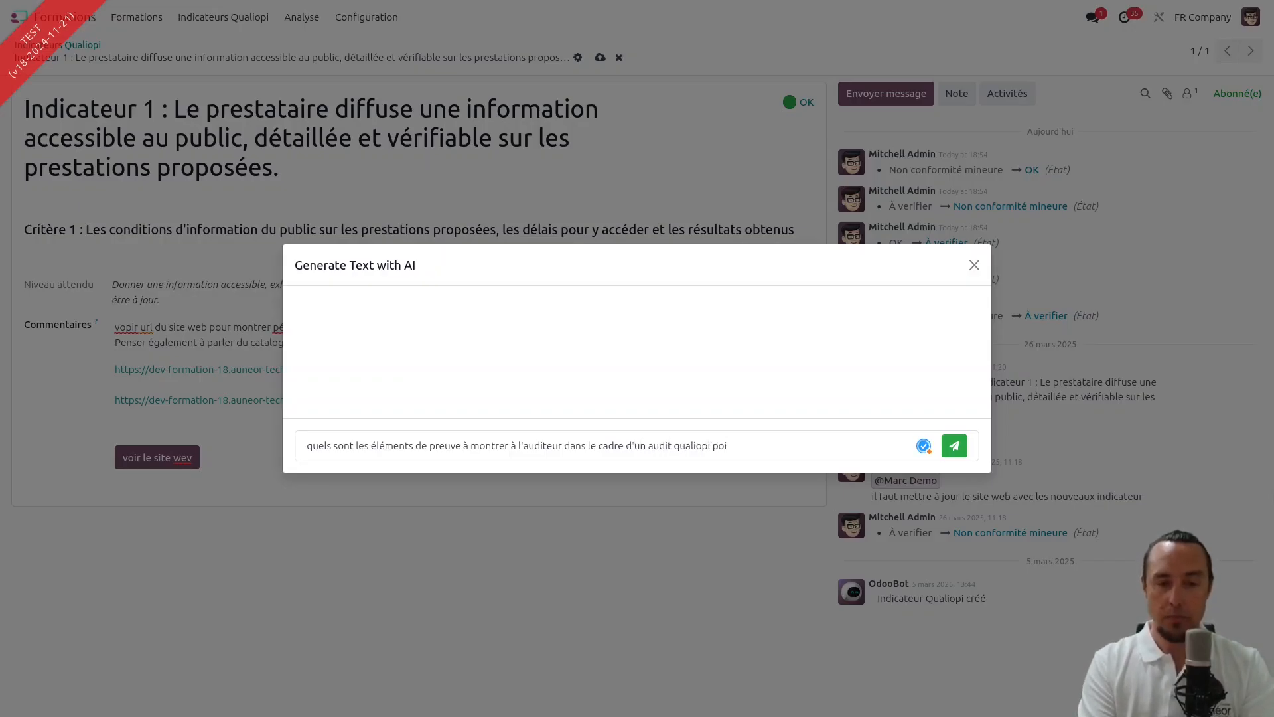
key("BackSpace")
type("ur l'in")
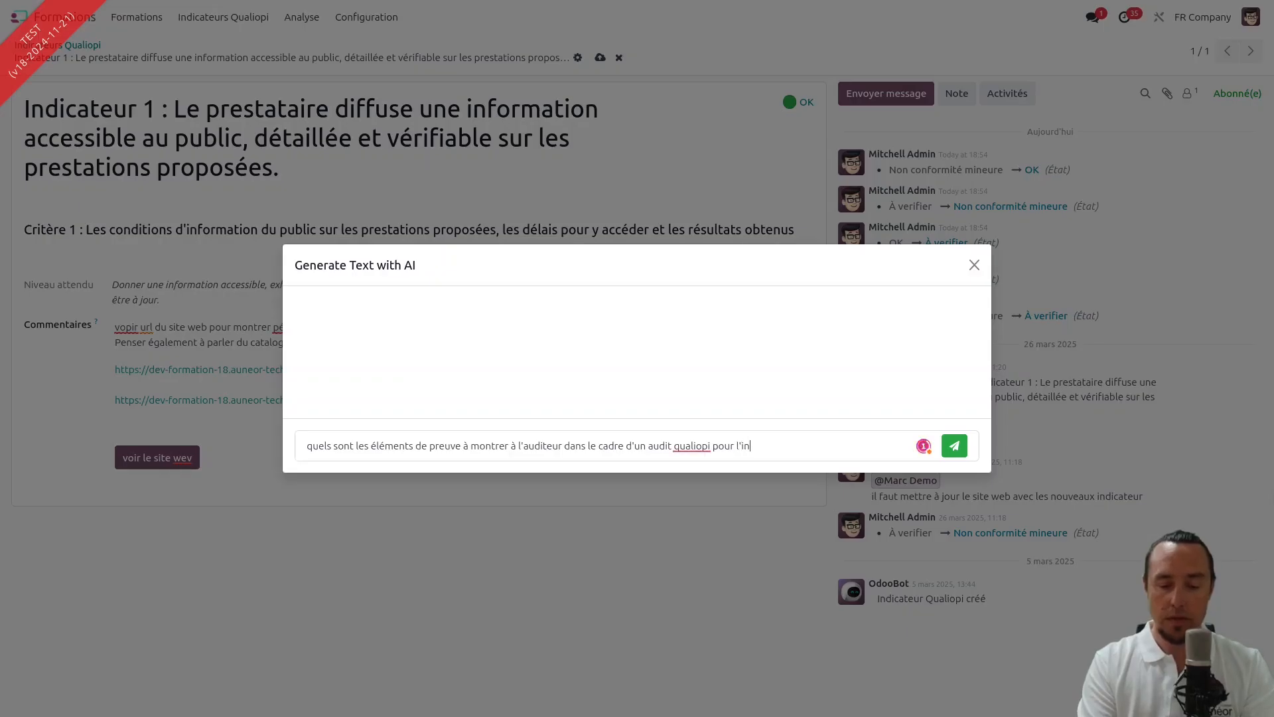
type("dicateur numéro 21")
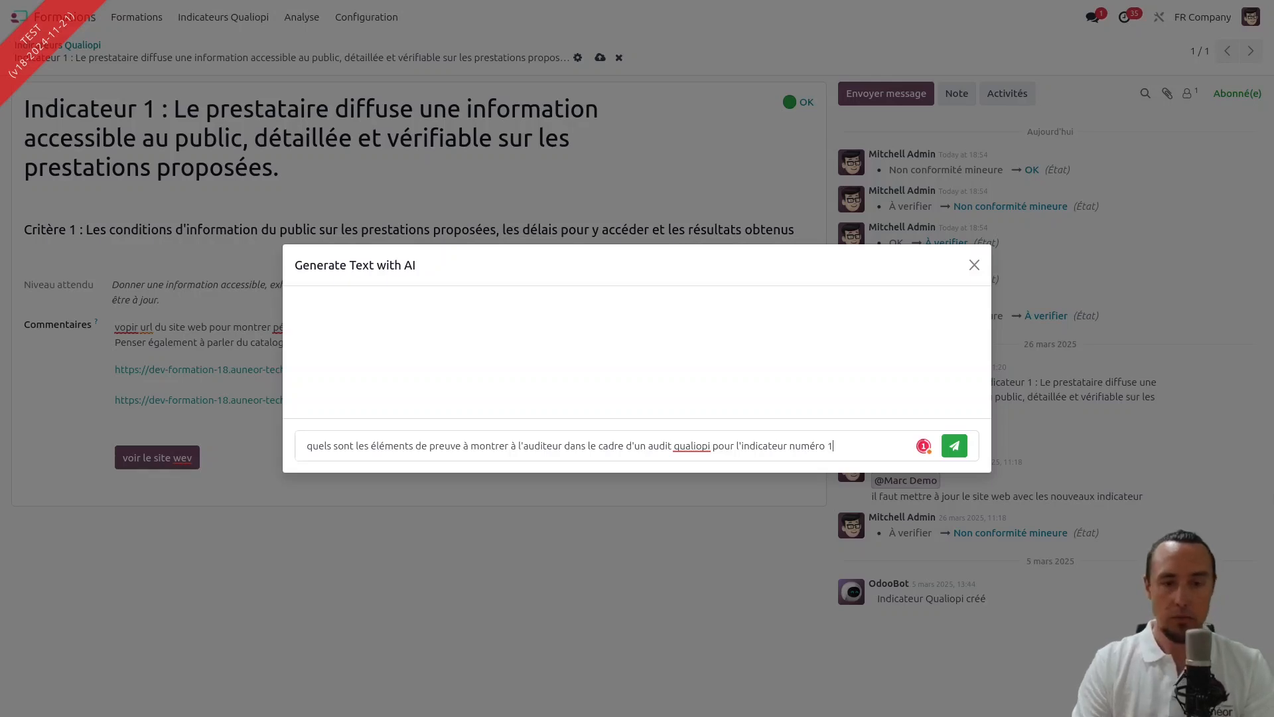
Replace "l'indicateur" with "le critère" in the AI prompt, send it and read through the generated answer.
key("BackSpace")
key("BackSpace")
key("BackSpace")
key("BackSpace")
key("BackSpace")
key("BackSpace")
key("BackSpace")
key("BackSpace")
key("BackSpace")
key("BackSpace")
key("BackSpace")
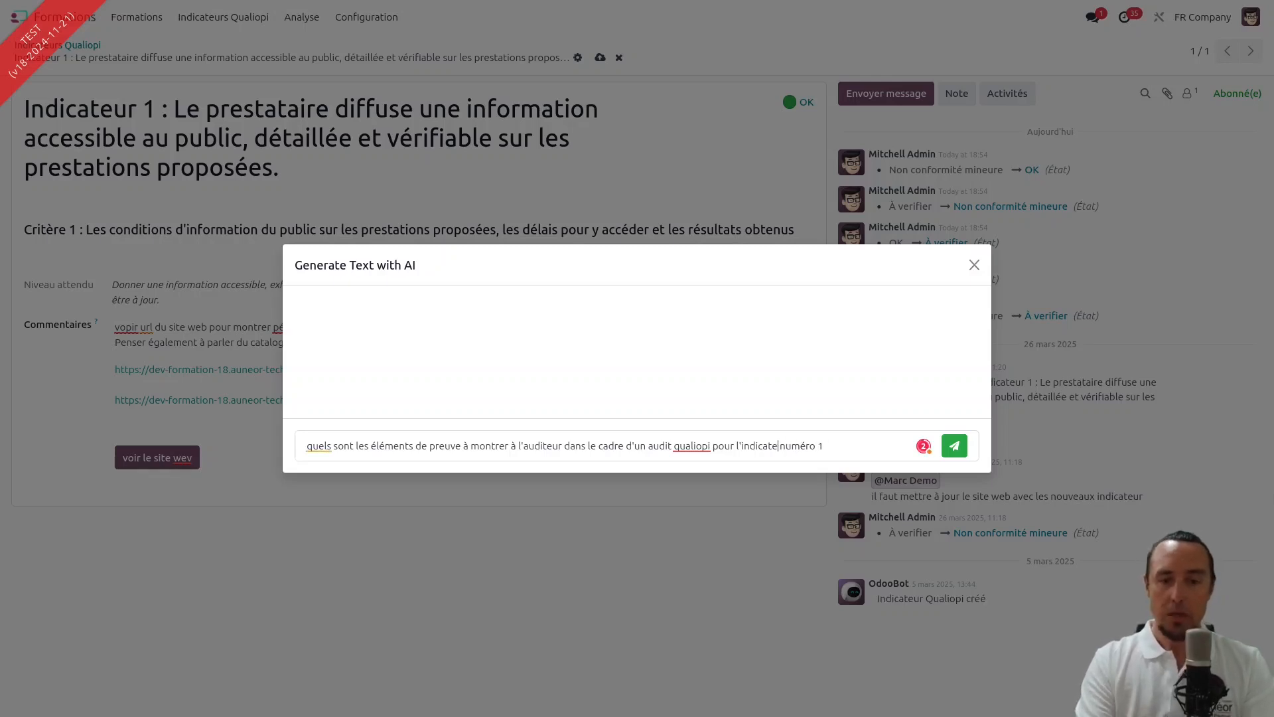
type("e critère")
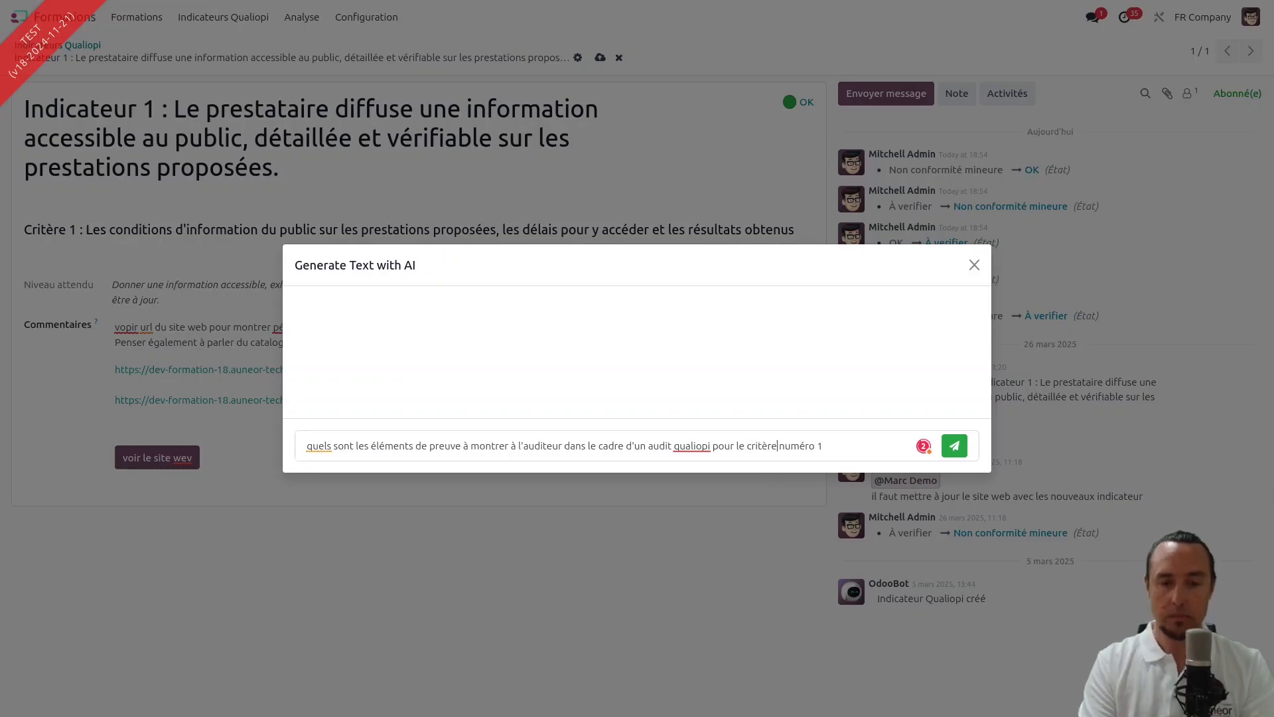
key("Return")
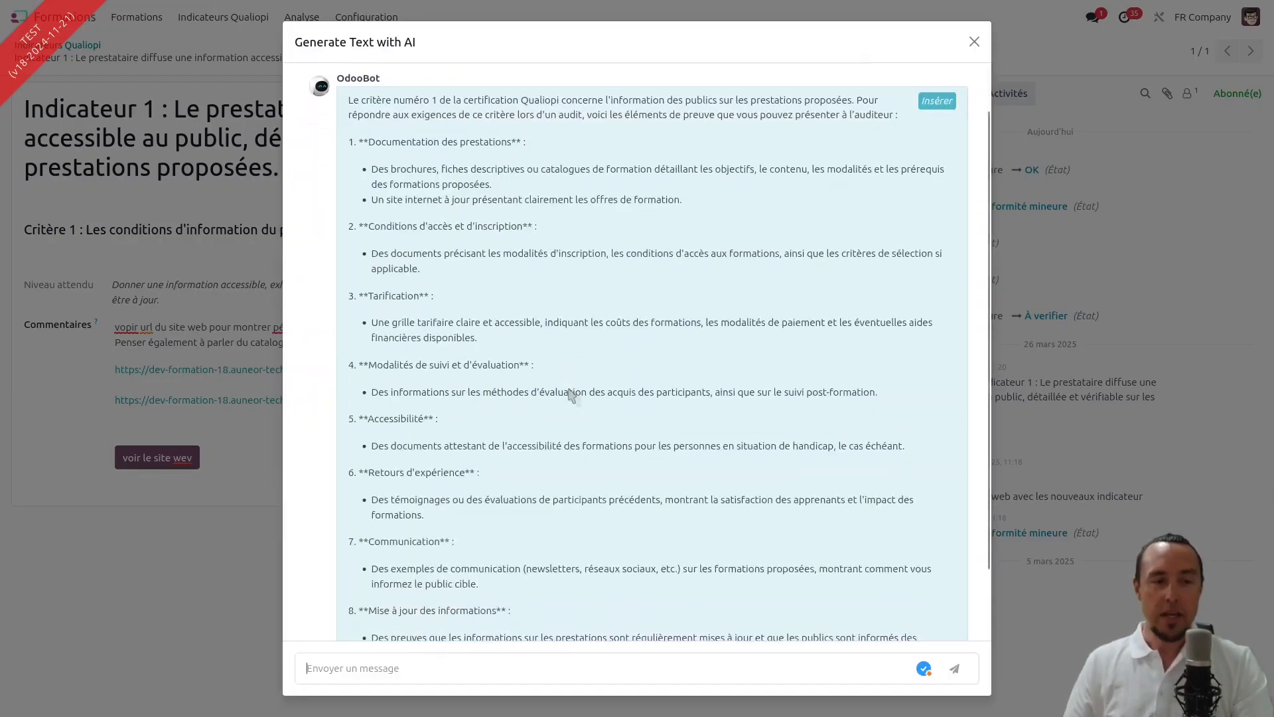
scroll(598, 225, "down", 3)
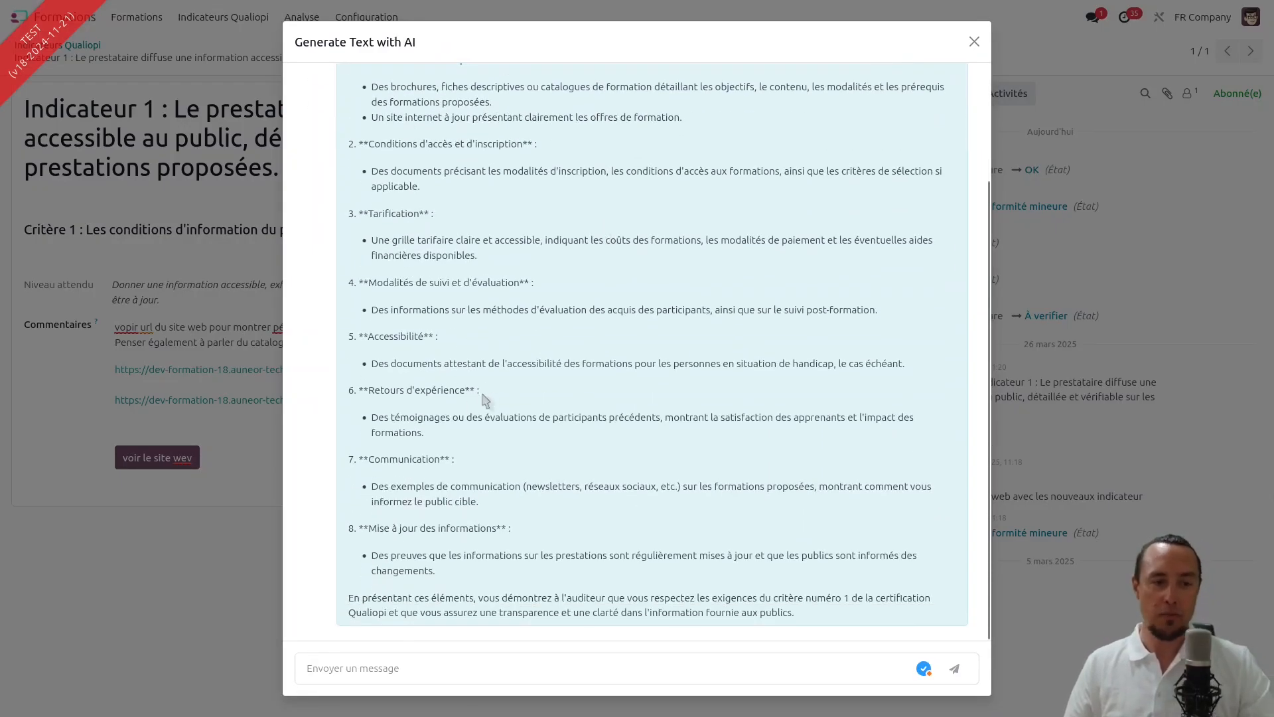
scroll(606, 494, "up", 3)
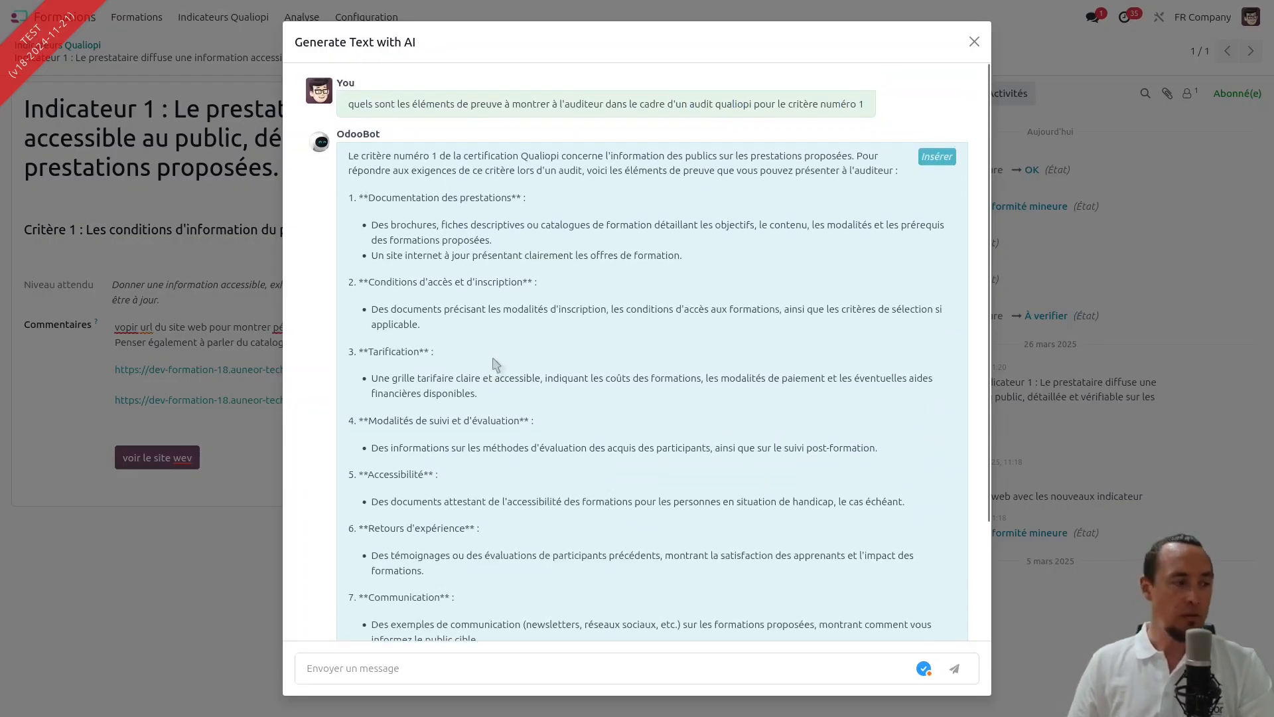
Switch to the Qualiopi guide PDF and examine Indicateur 1's examples of evidence and specific obligations under Critère 1.
key("alt+Tab")
key("alt+Tab")
key("alt+Tab")
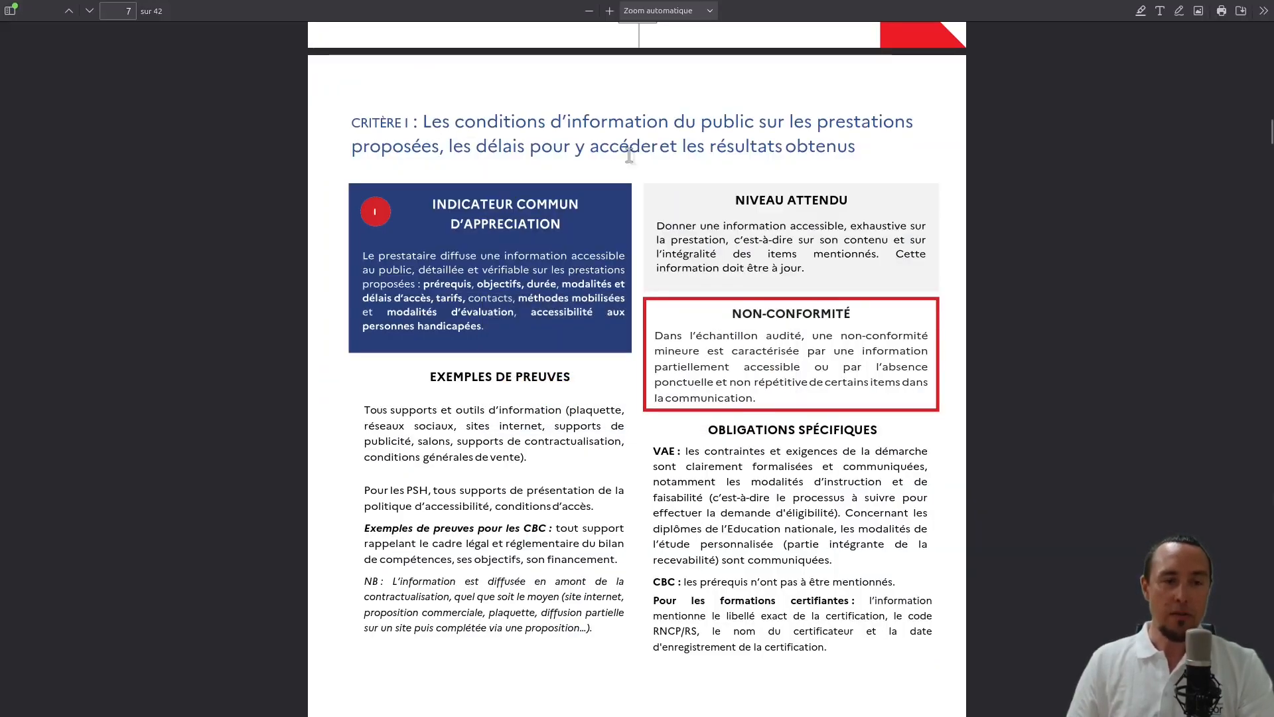
left_click_drag(432, 376, 606, 393)
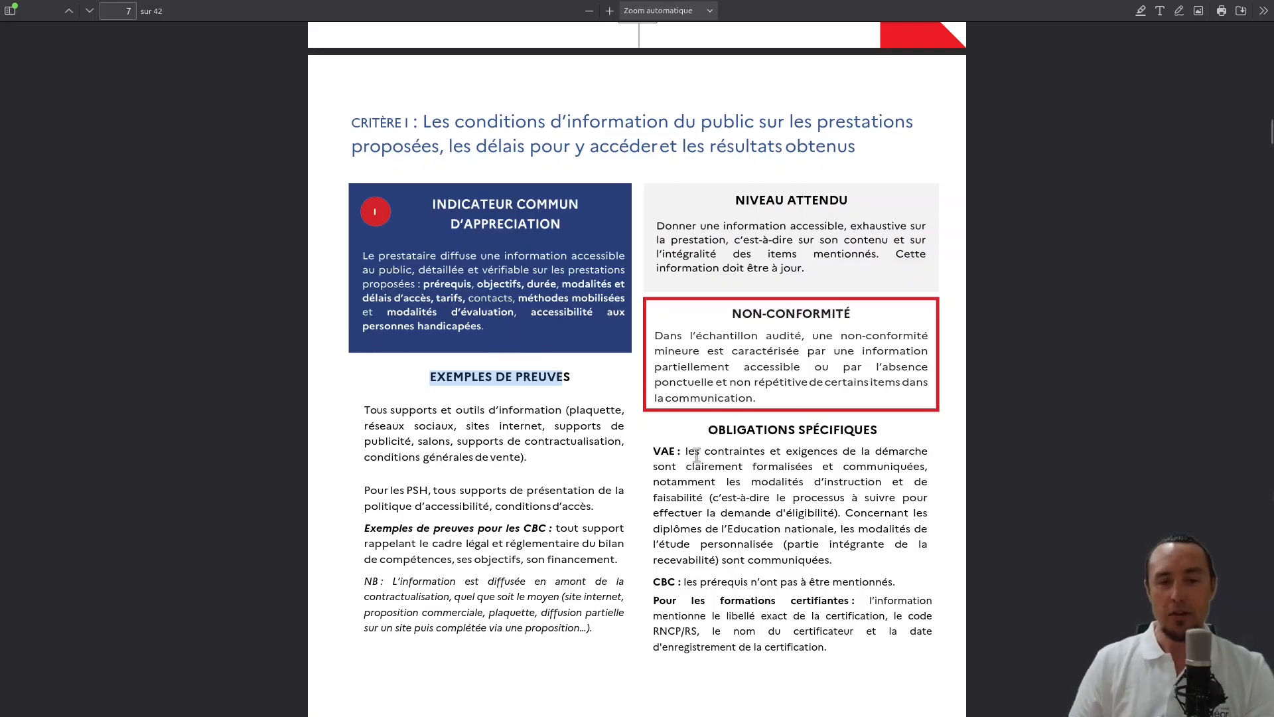
left_click_drag(708, 428, 888, 432)
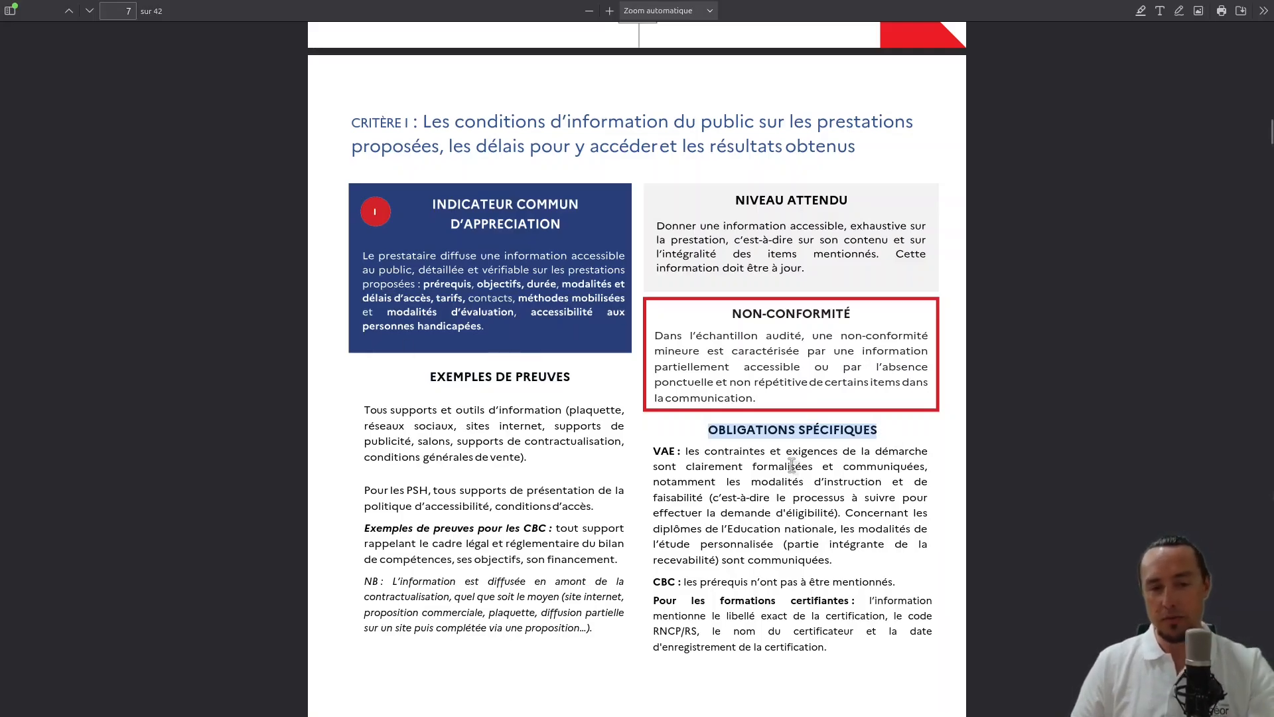
scroll(779, 473, "down", 2)
scroll(779, 472, "down", 3)
left_click_drag(694, 556, 750, 524)
left_click(750, 525)
scroll(749, 524, "up", 5)
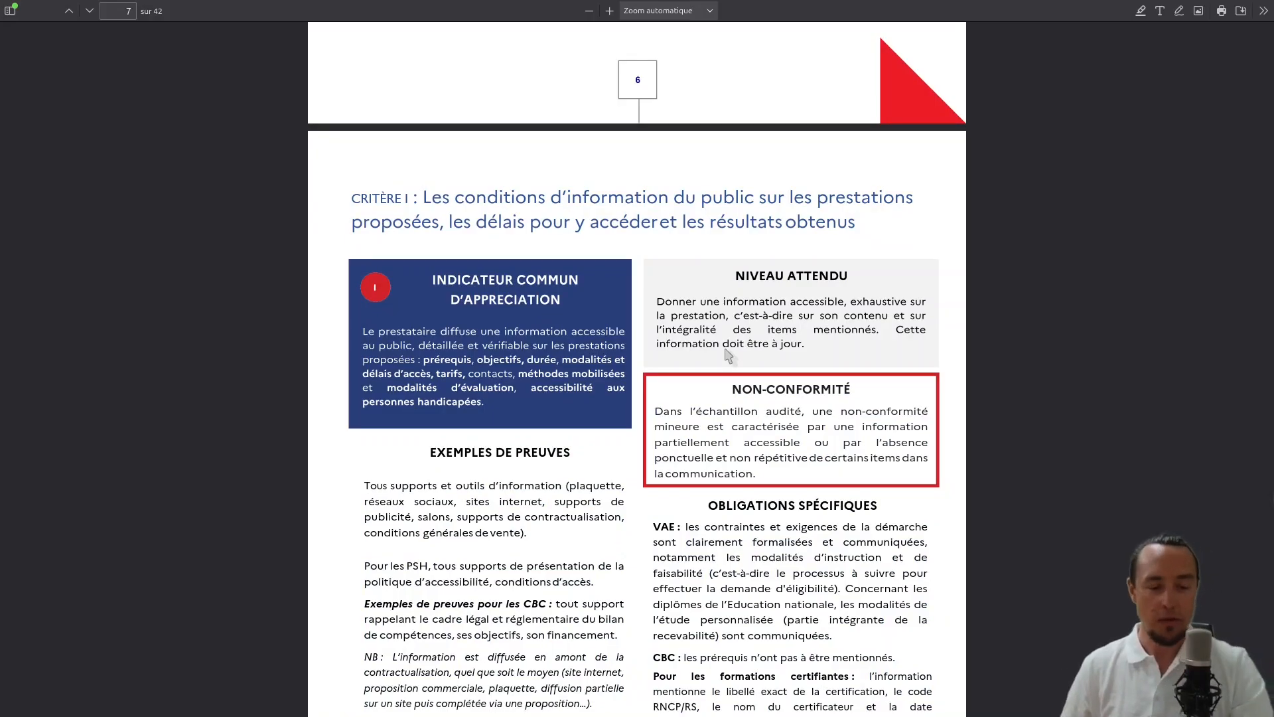
Switch back to Odoo, close the AI text dialog without inserting the answer, and start an internal note mentioning the demo colleague.
key("alt+Tab")
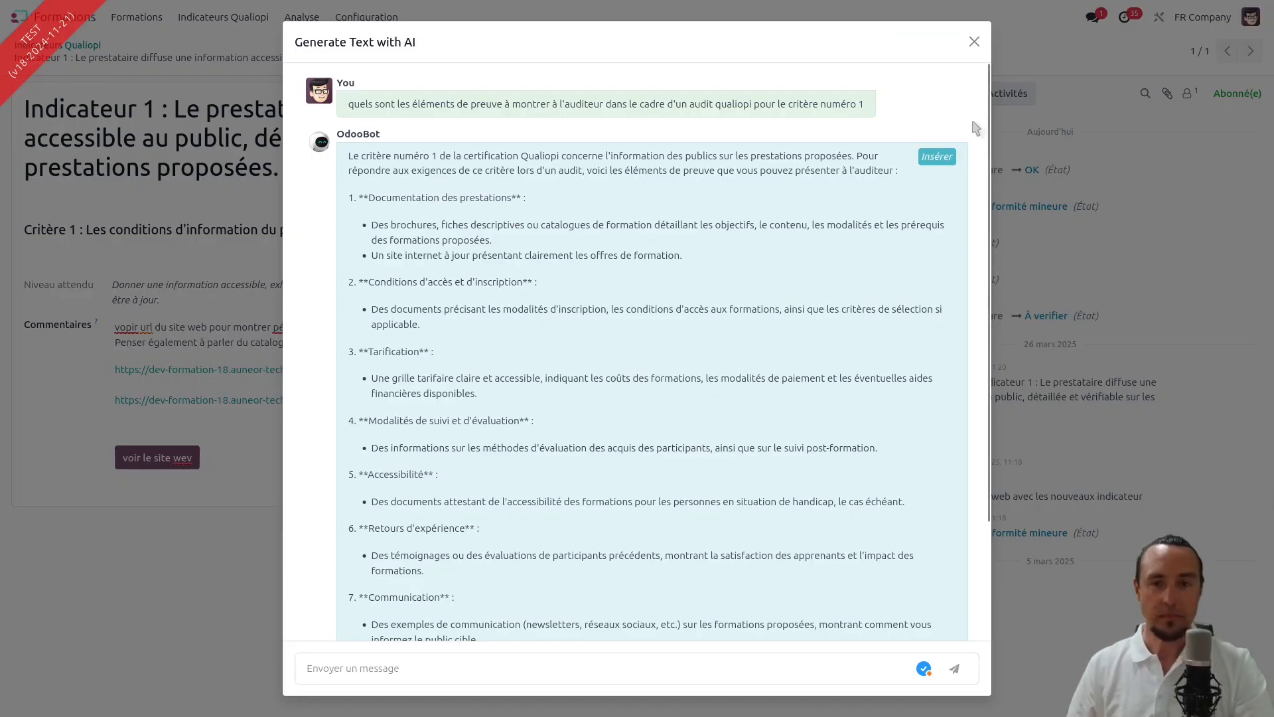
left_click(973, 40)
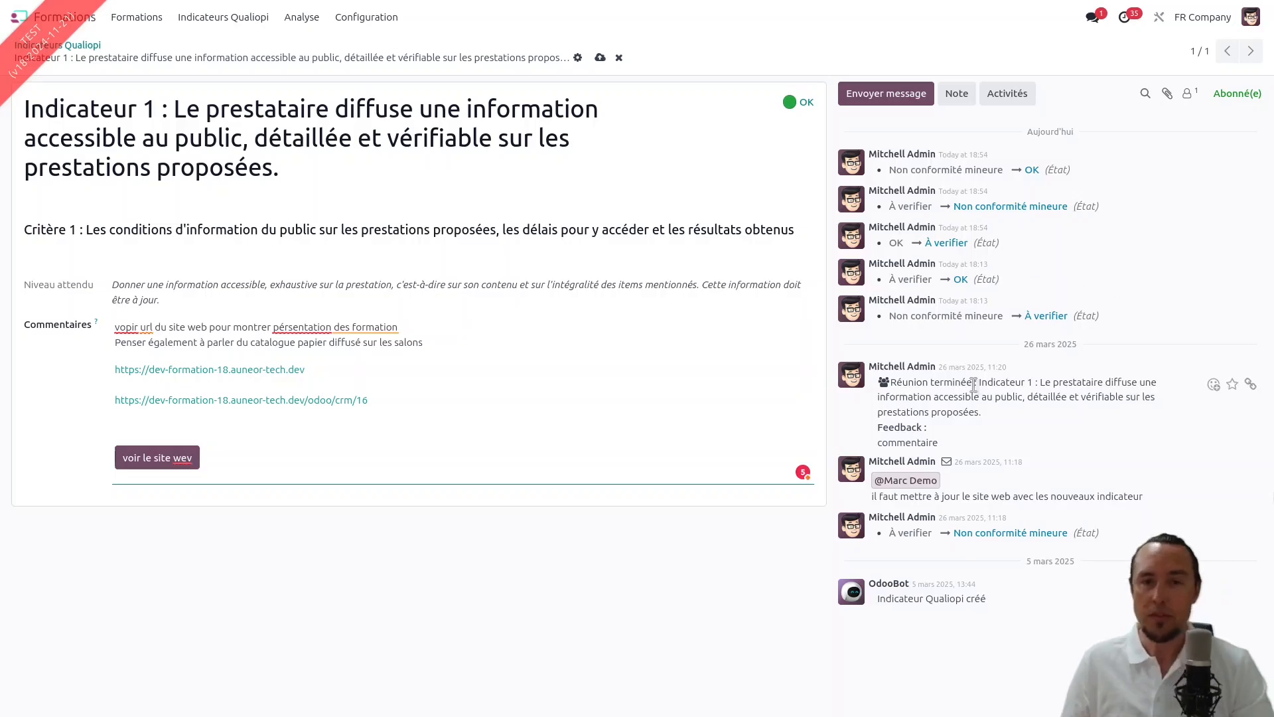
left_click(956, 97)
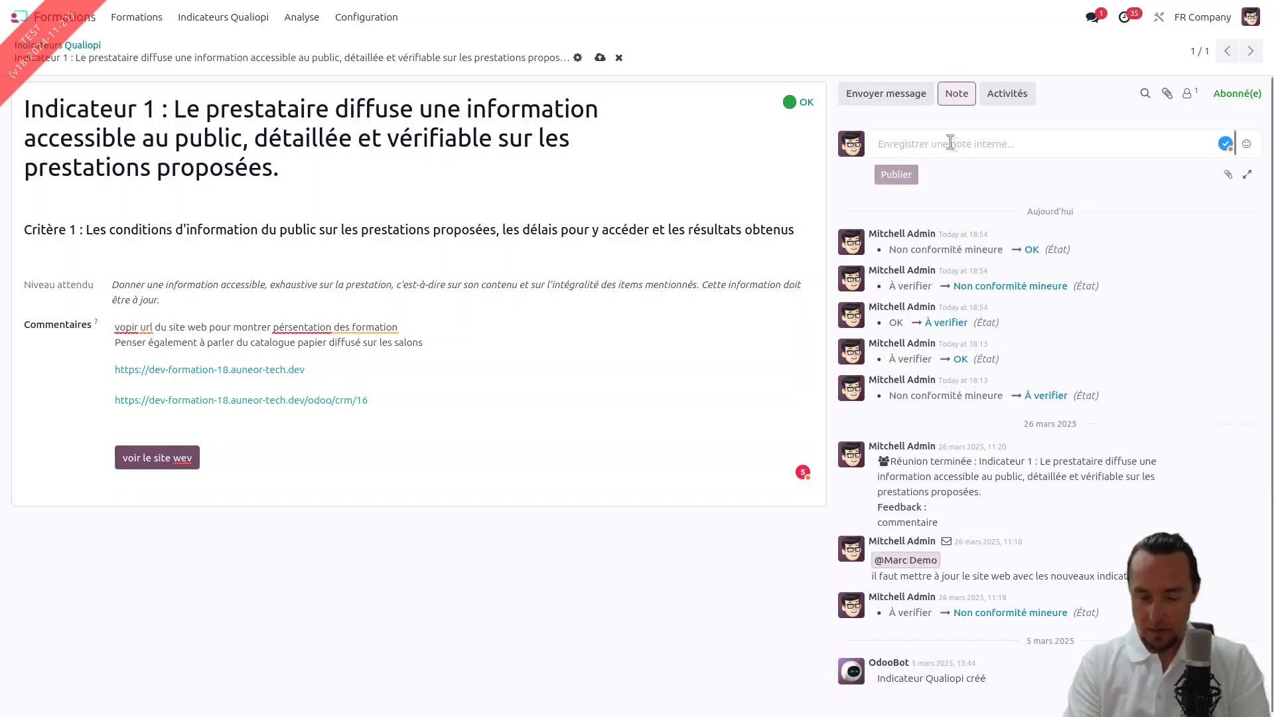
type("@demo")
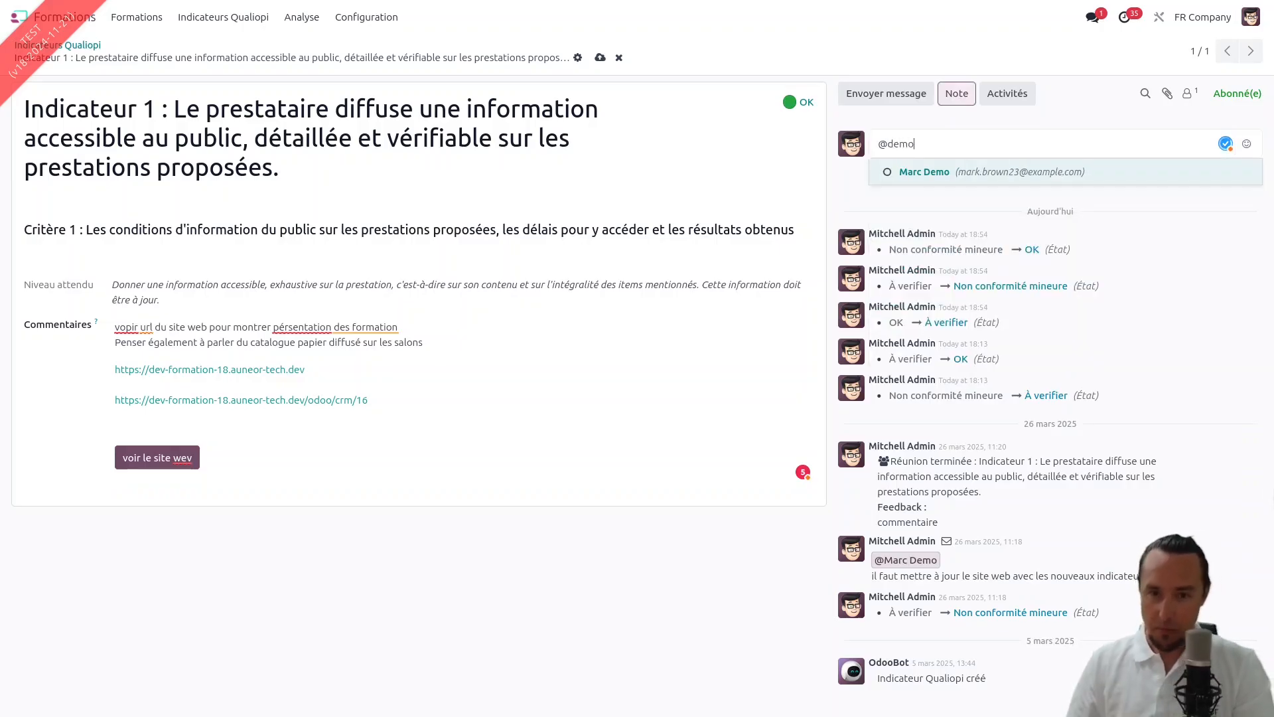
left_click(965, 173)
key("Return")
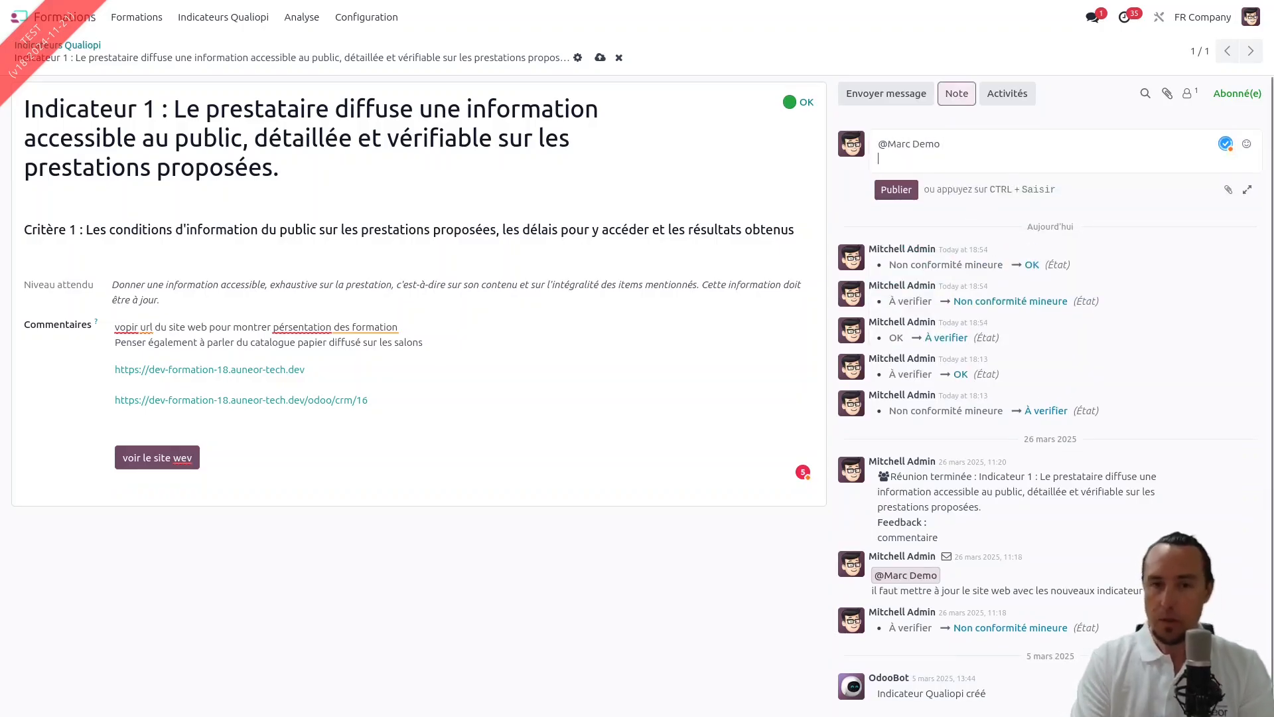
Write "a tu bien mis à jour le site web avec les indicateurs 2025 ?" below the mention and publish the note.
type("a tu bien mis à jour le site")
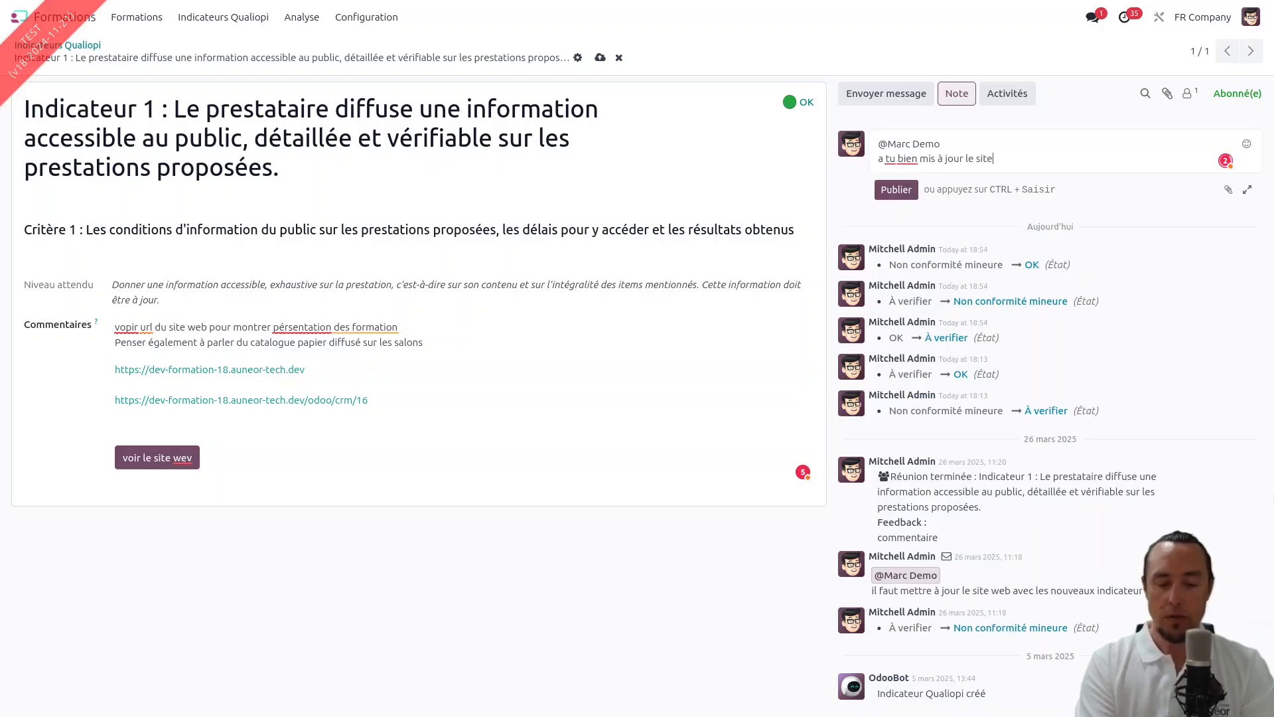
type(" web avec le")
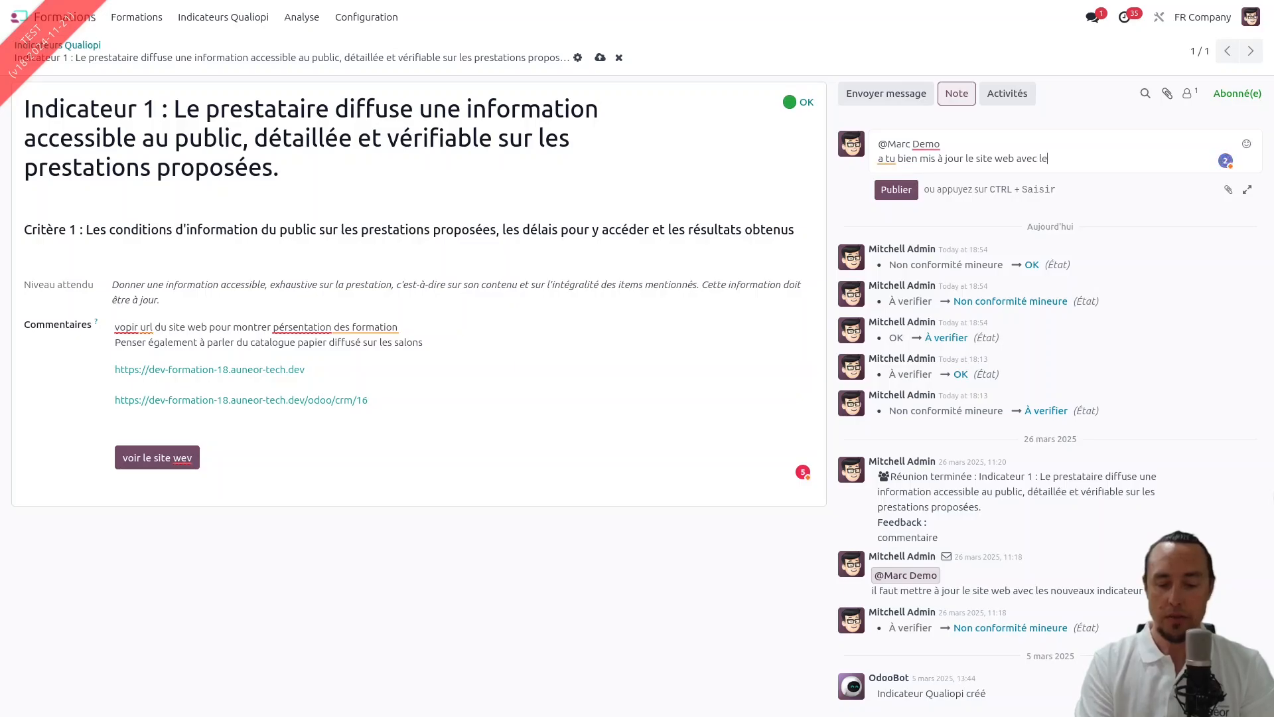
type("s indicateurs ")
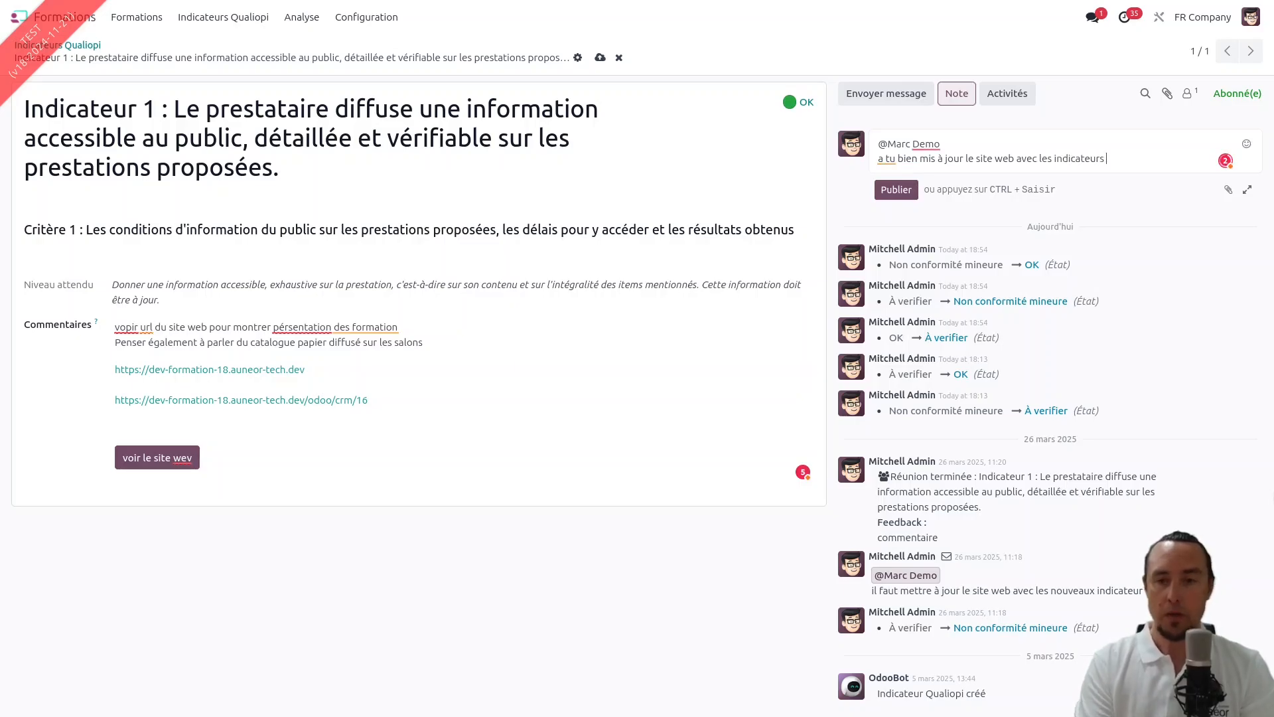
type("2025 ?")
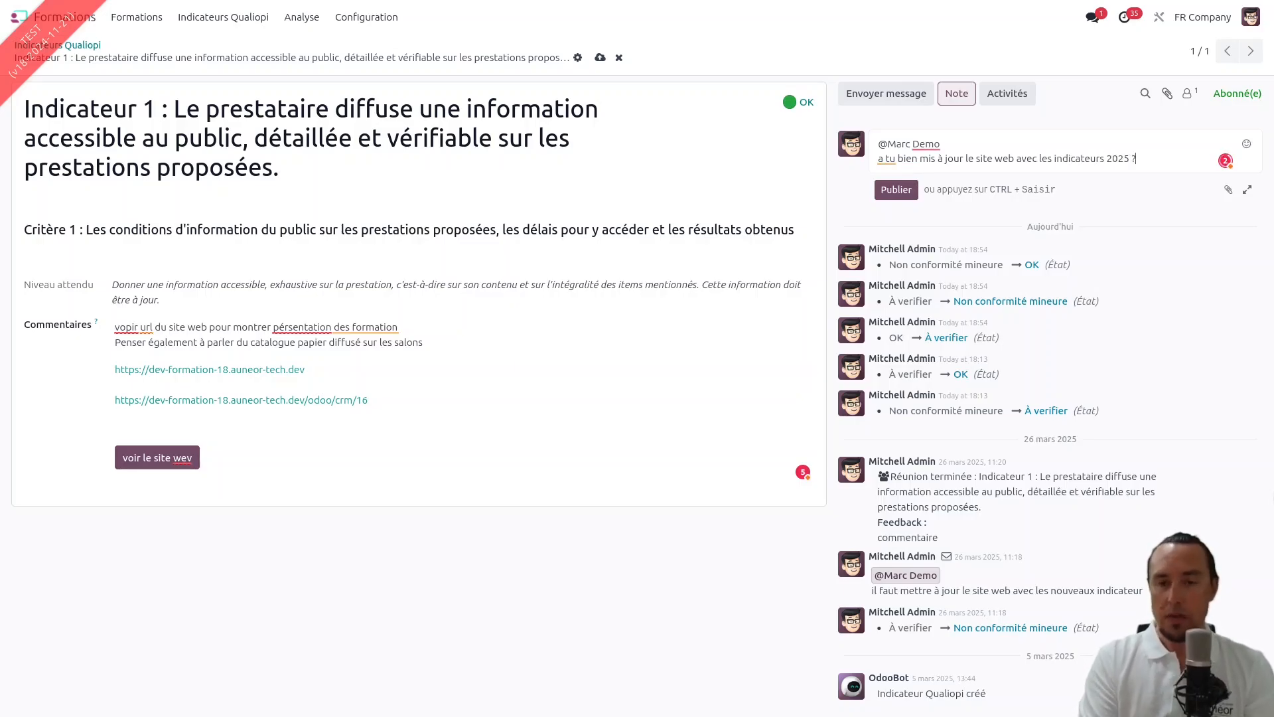
left_click(904, 192)
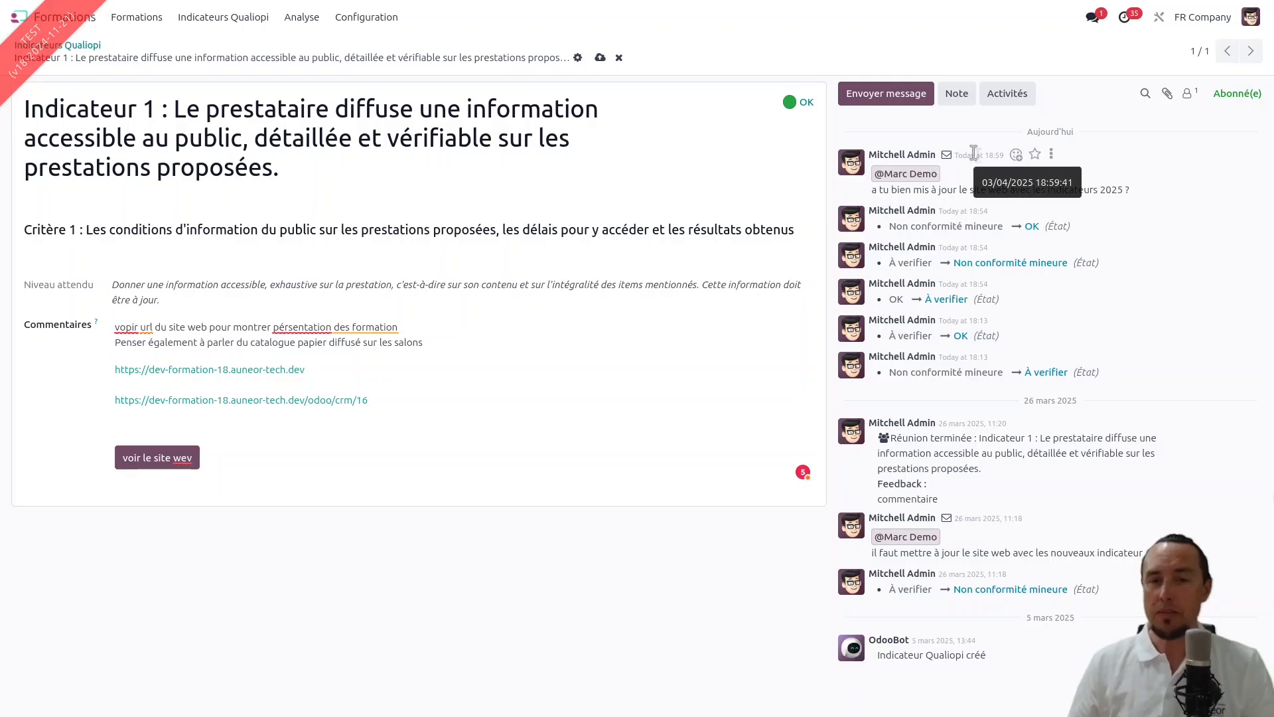
left_click(939, 185)
left_click(935, 370)
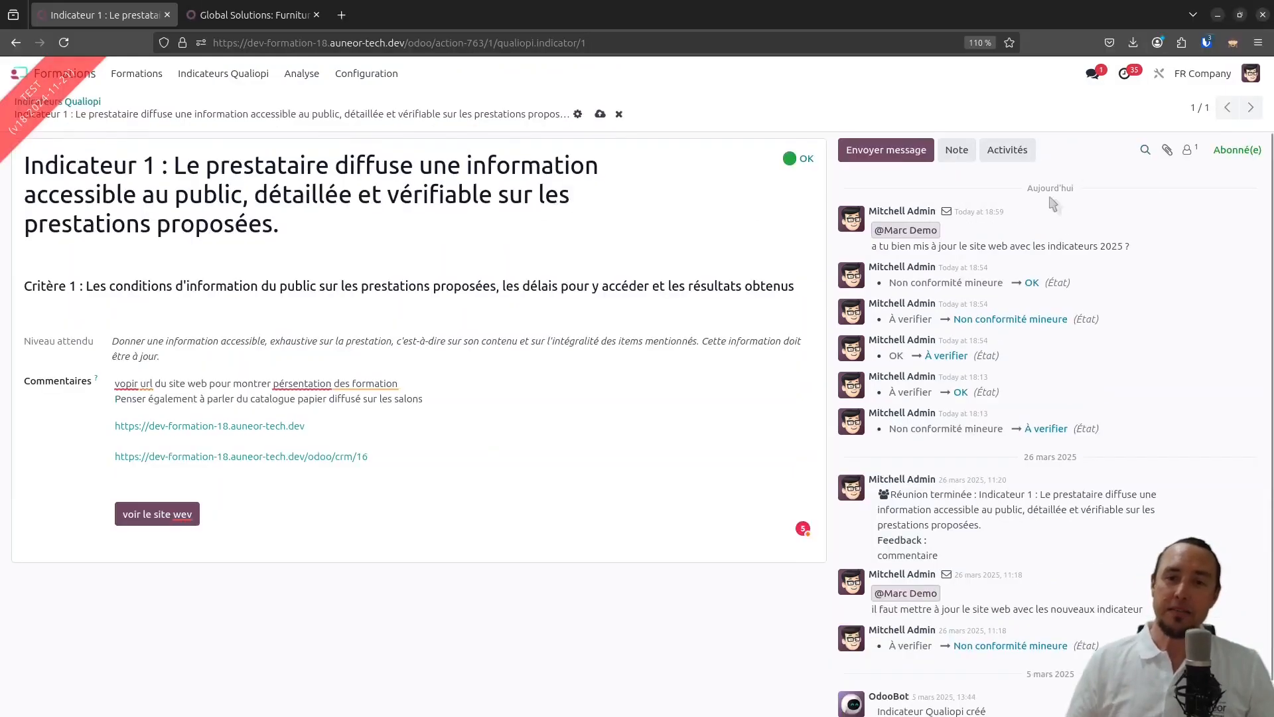
Start planning an activity on Indicateur 1 with the type "Charger un document".
left_click(1008, 100)
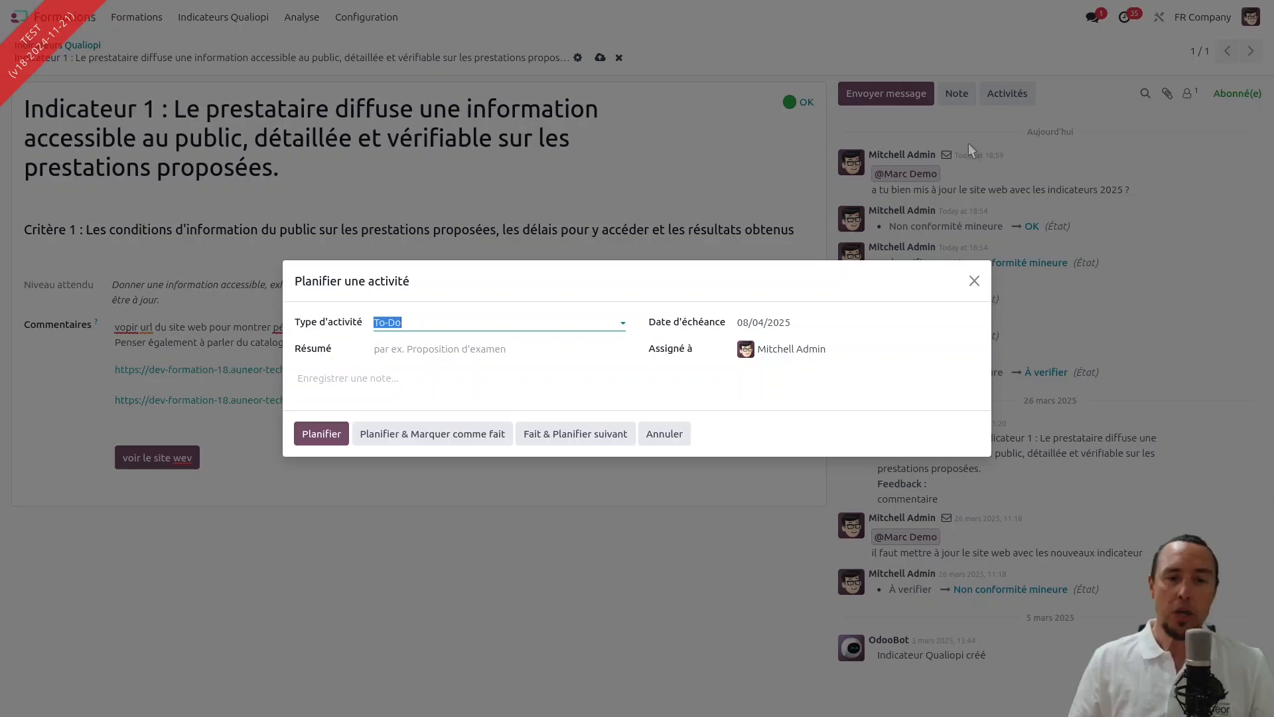
left_click(543, 324)
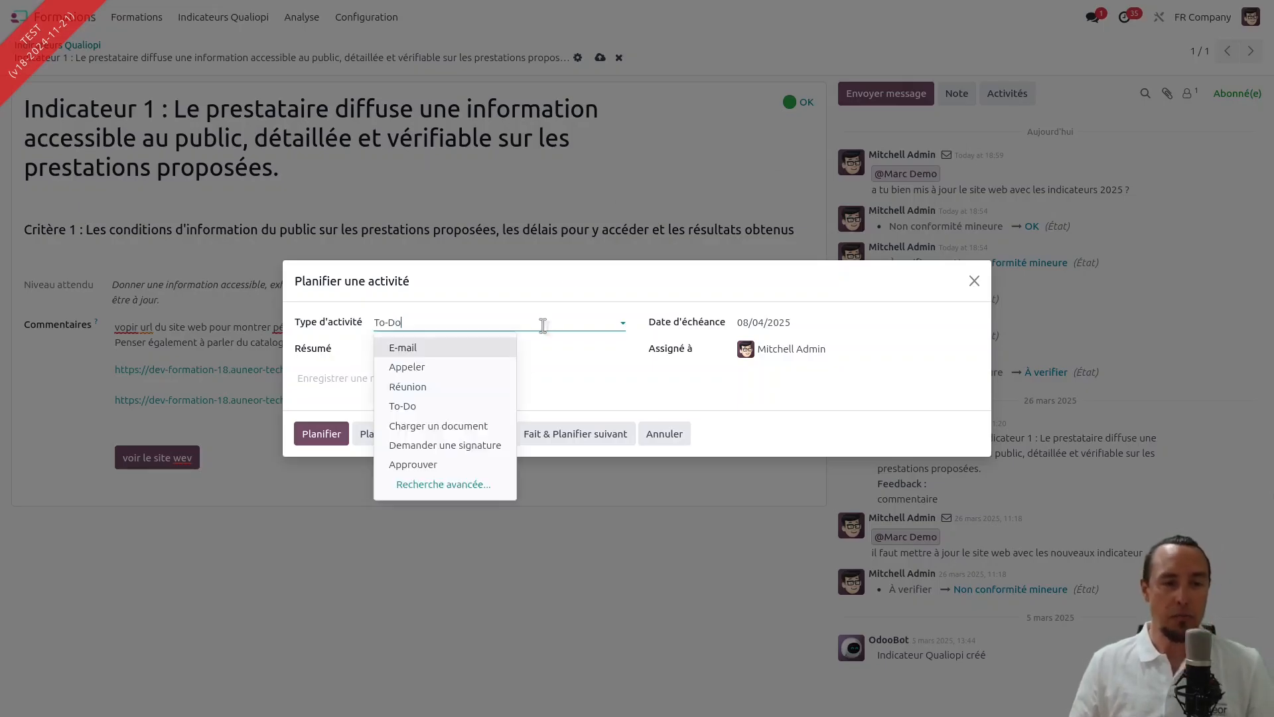
left_click(468, 428)
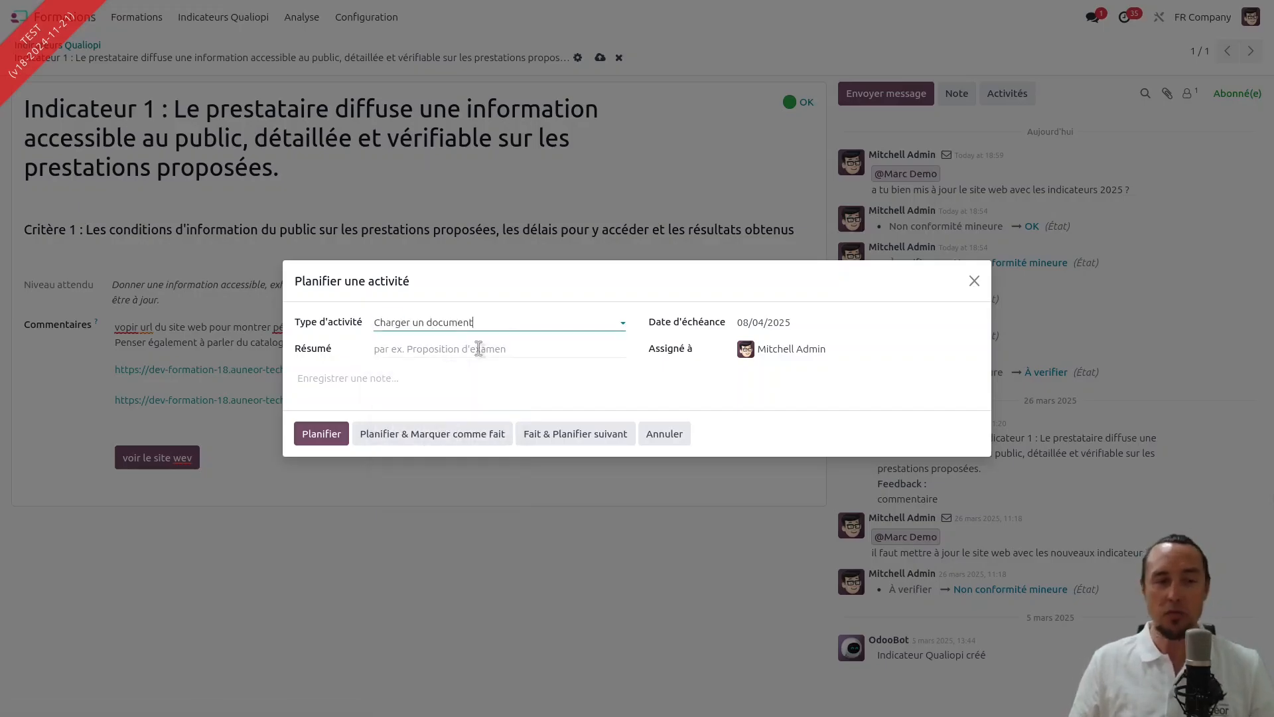
Enter the activity's note as "récupérer le catalogue de formation, lors du prochain point projet avec le marketing".
left_click(420, 379)
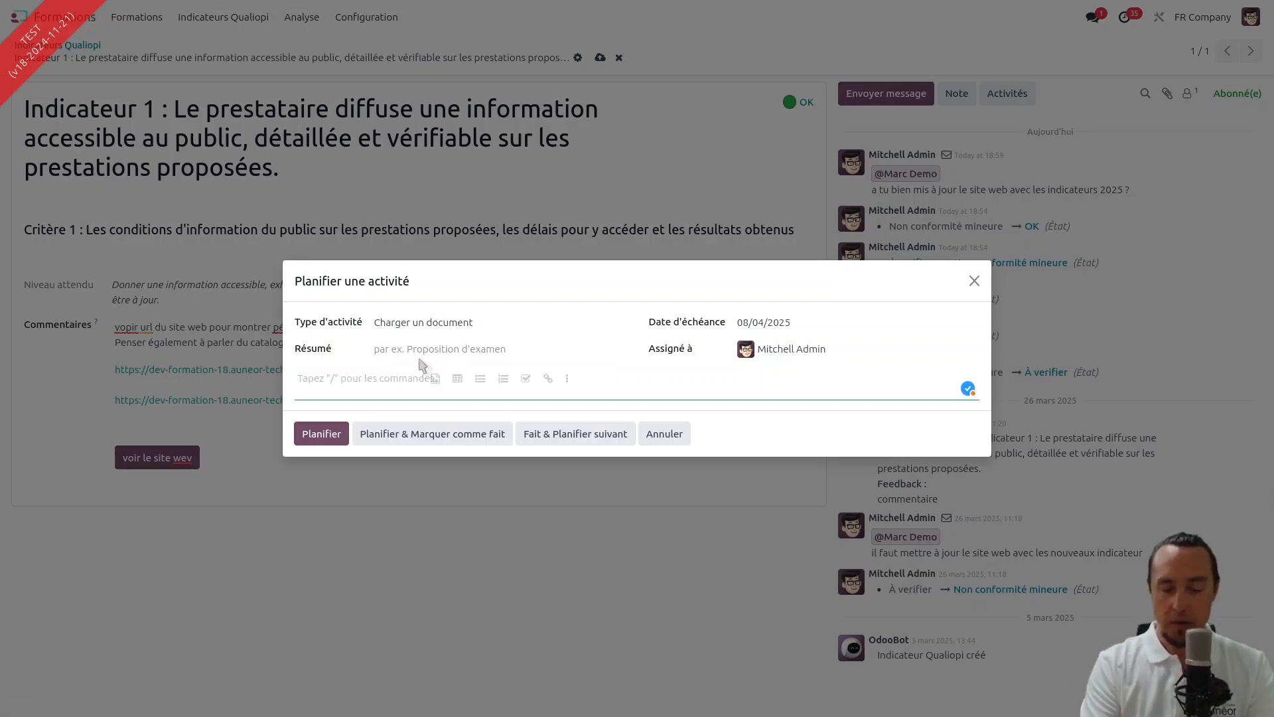
type("récupé")
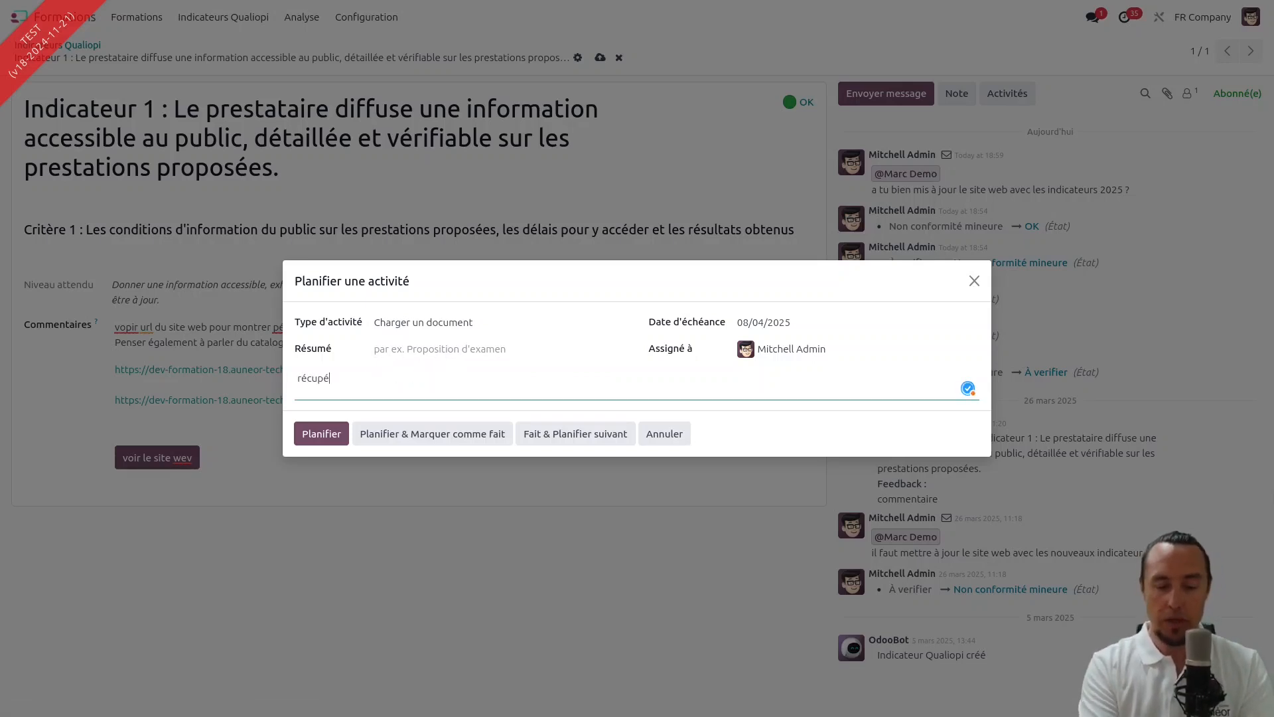
type("rer le catal")
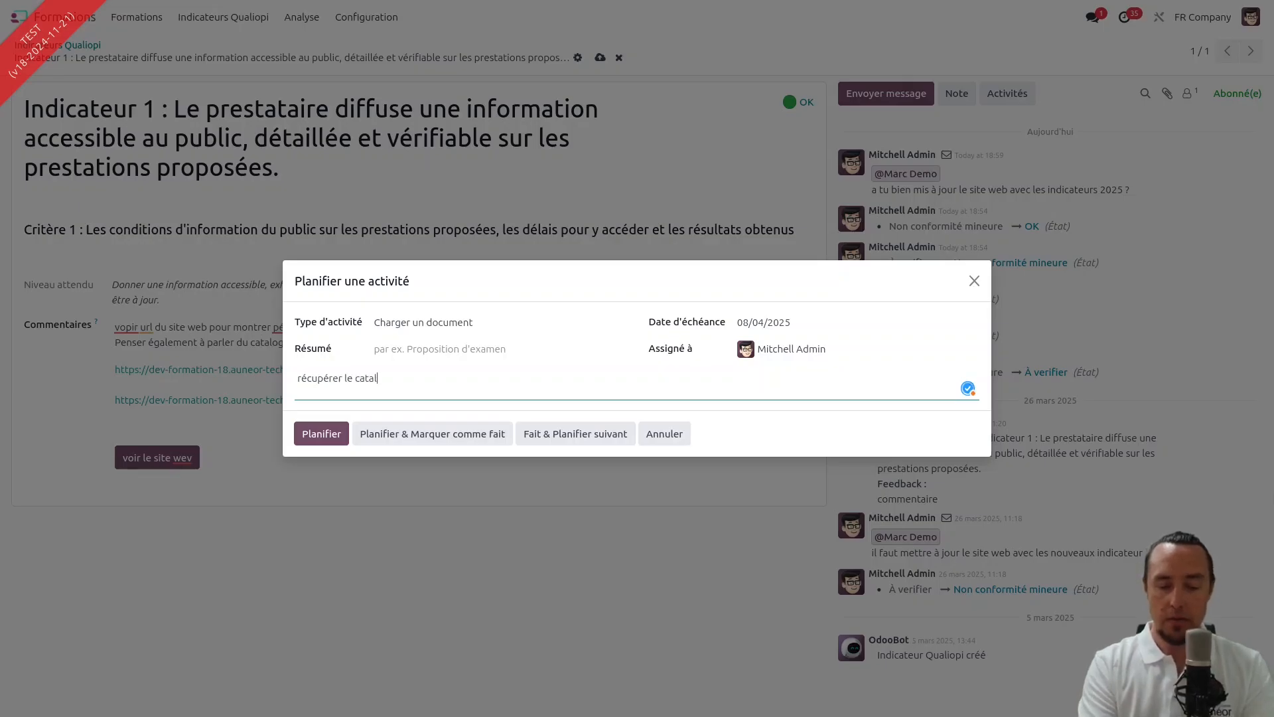
type("ogue de format")
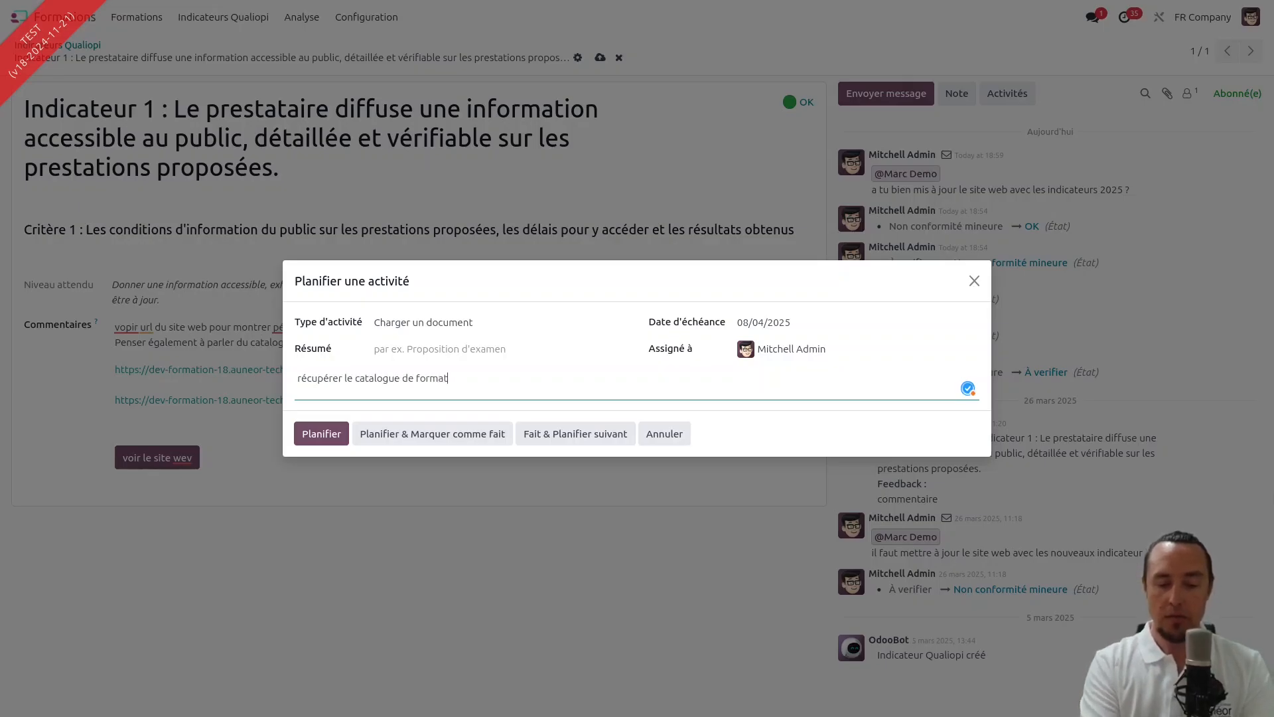
type("ion, lors du prochain point projet avec le mar")
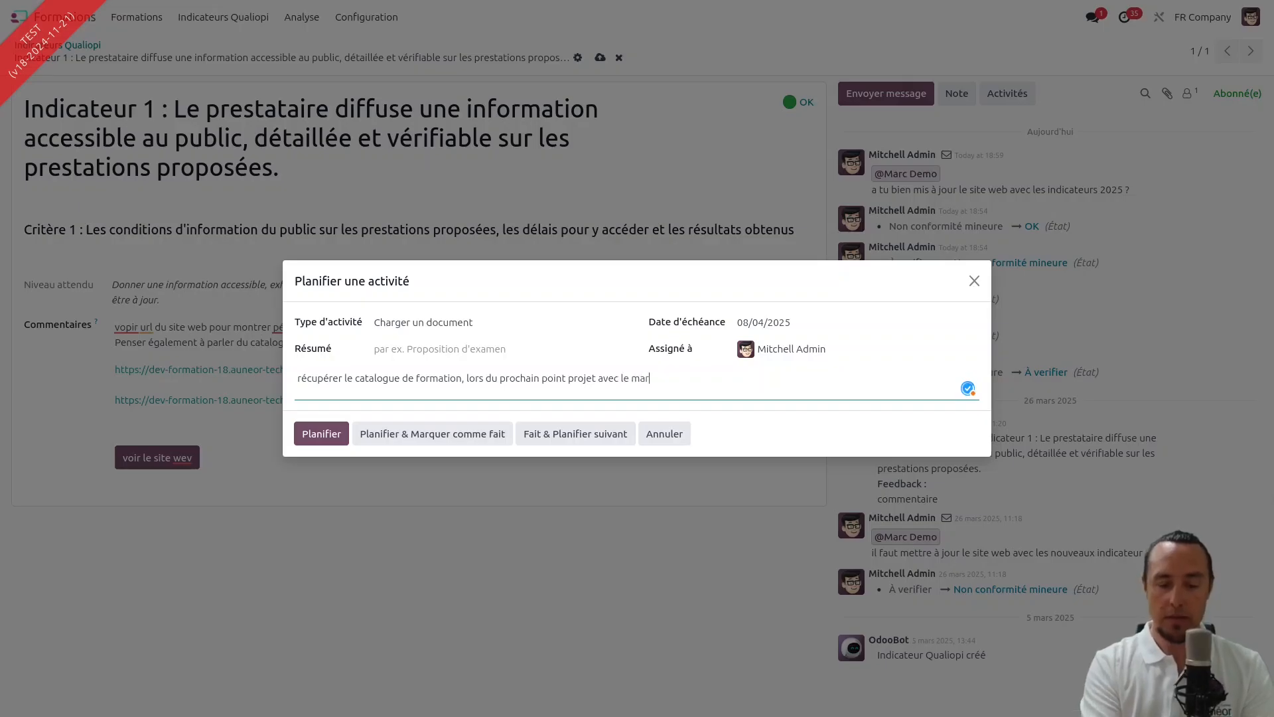
type("keting")
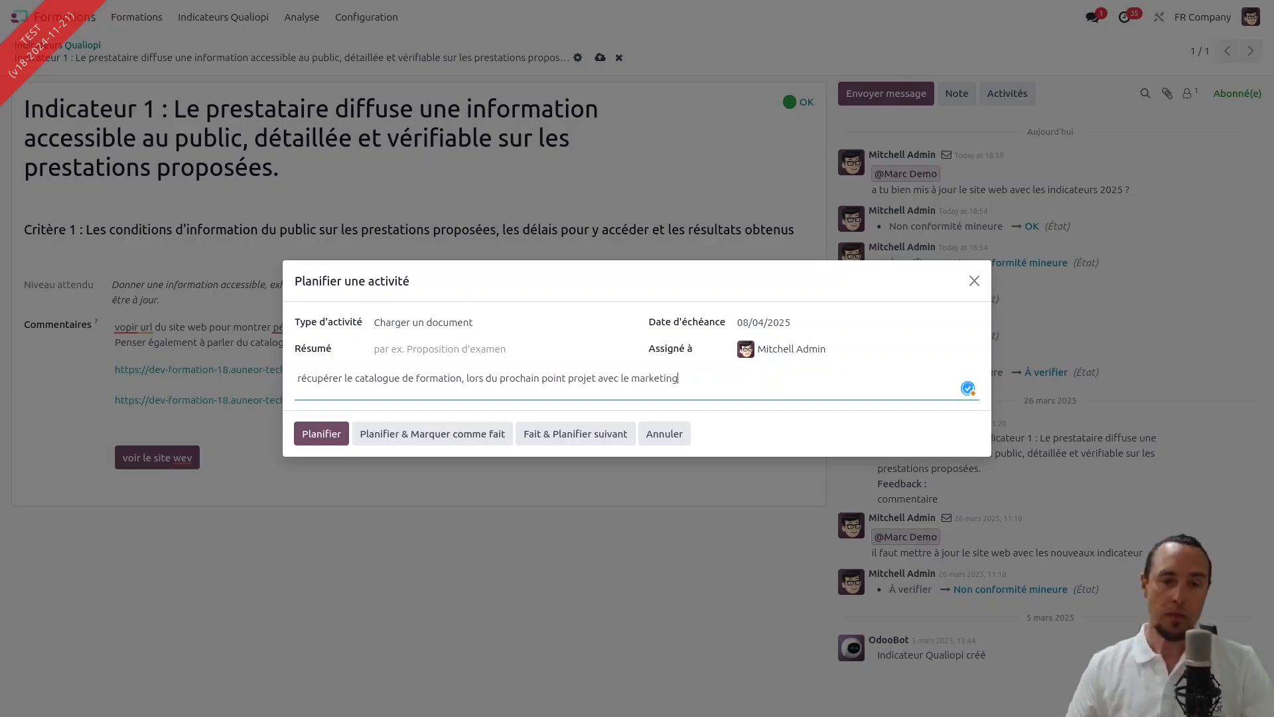
Review the assignee and due date choices without changing them, and schedule the document upload activity.
left_click(827, 349)
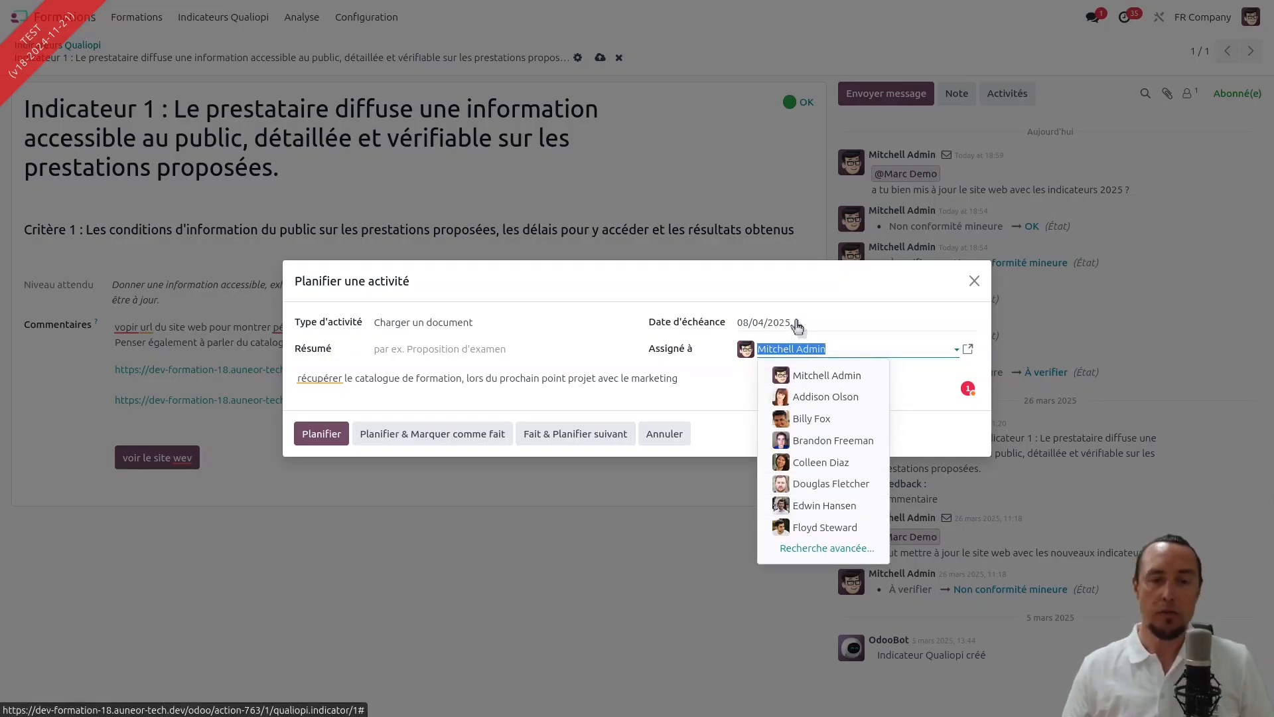
left_click(796, 323)
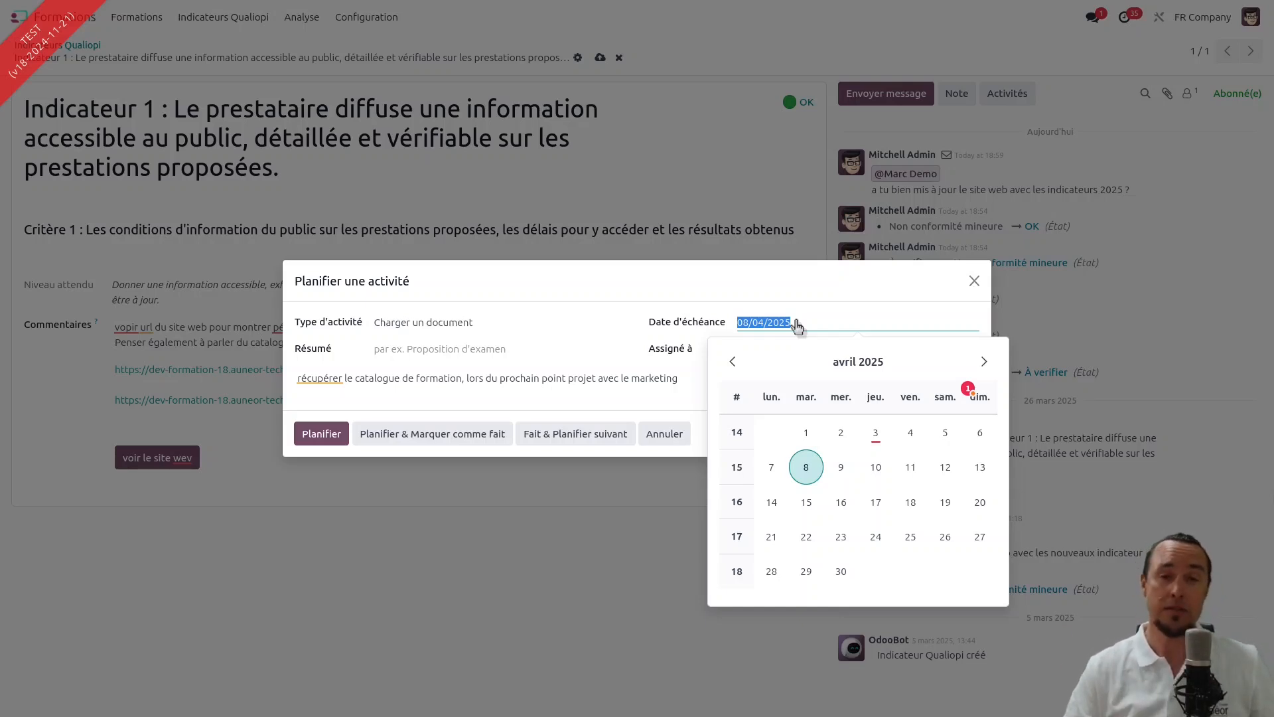
left_click(798, 291)
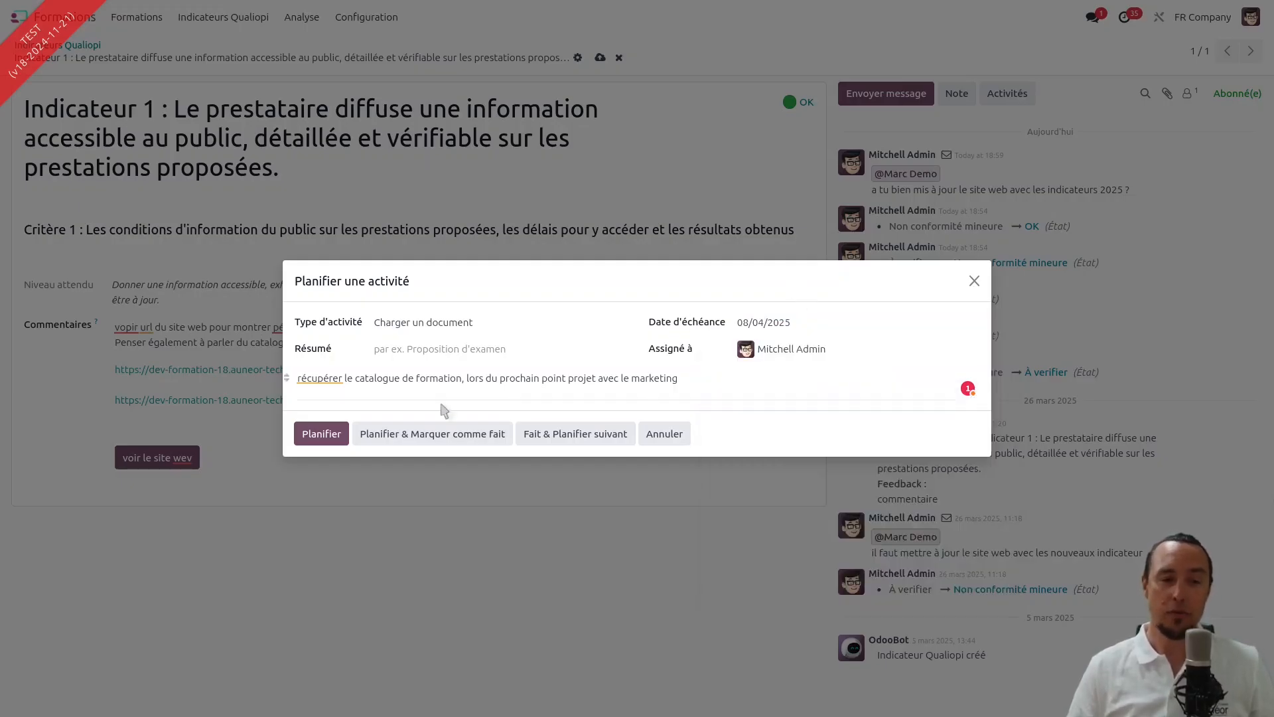
left_click(325, 438)
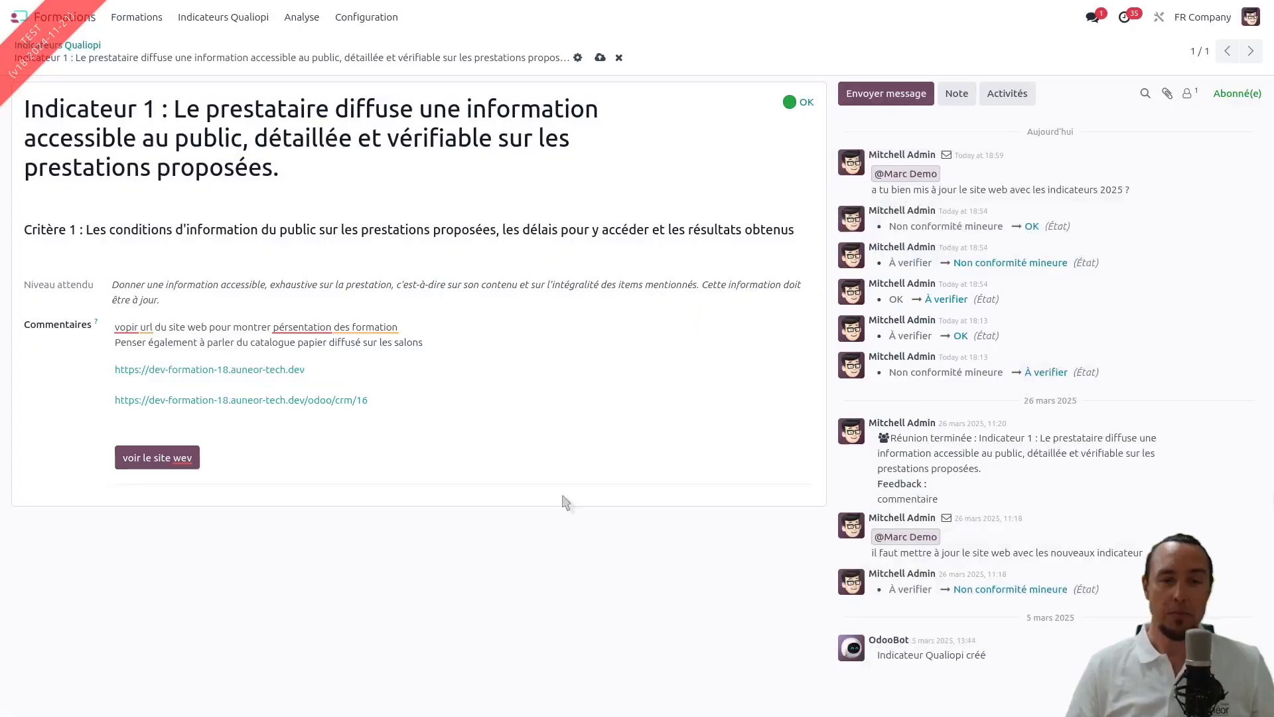
left_click_drag(883, 150, 919, 159)
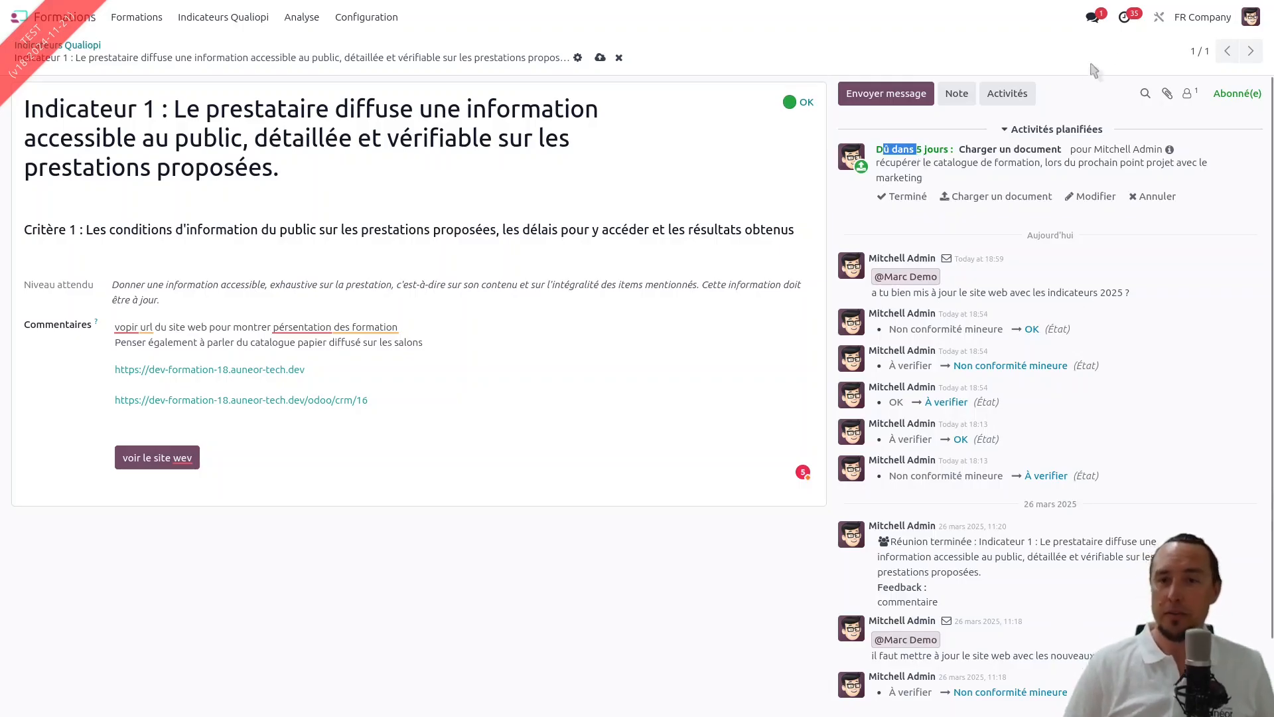
Look up the Indicateur Qualiopi entry in the overview of pending activities, and close the overview.
left_click(1124, 20)
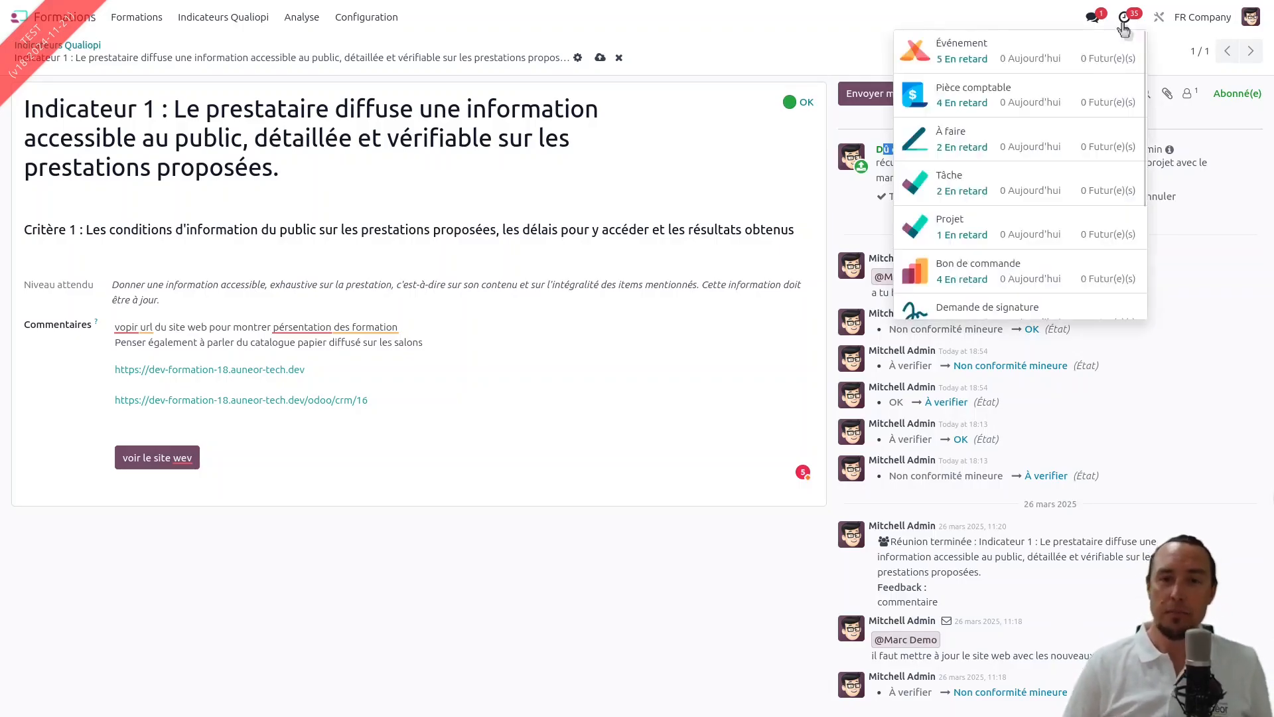
scroll(1058, 156, "down", 3)
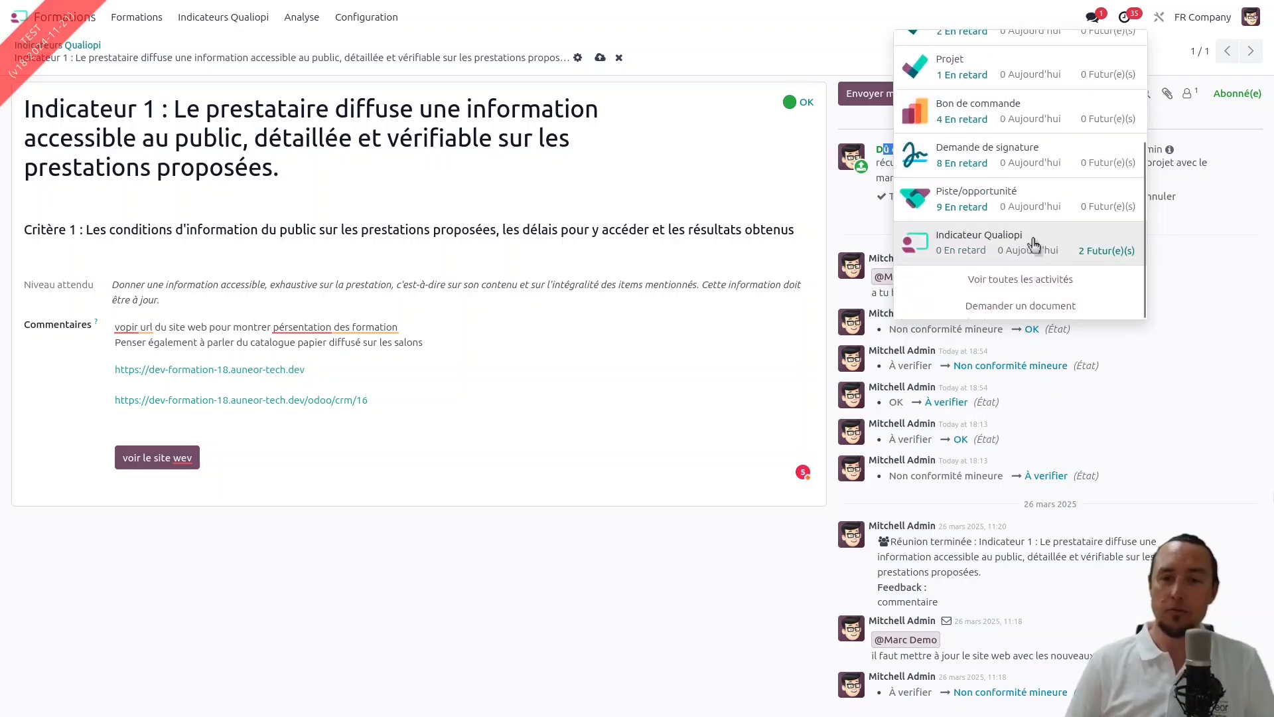
key("ctrl")
key("ctrl")
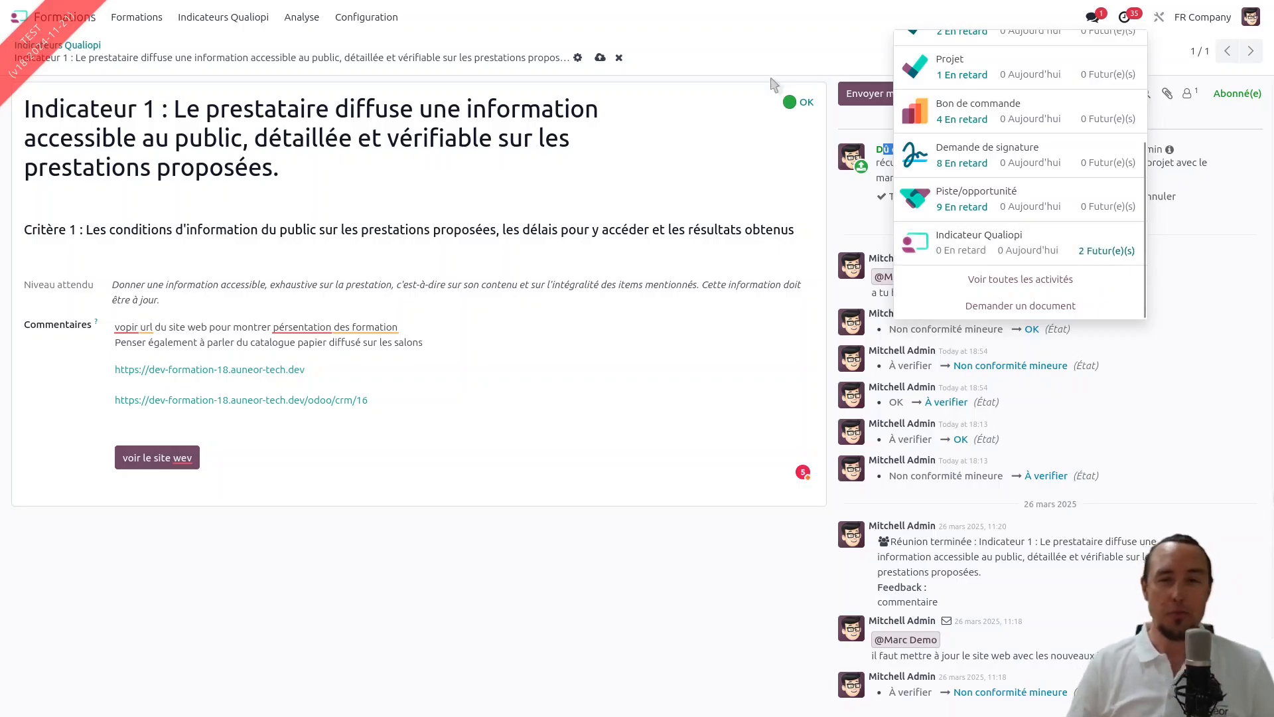
left_click(769, 55)
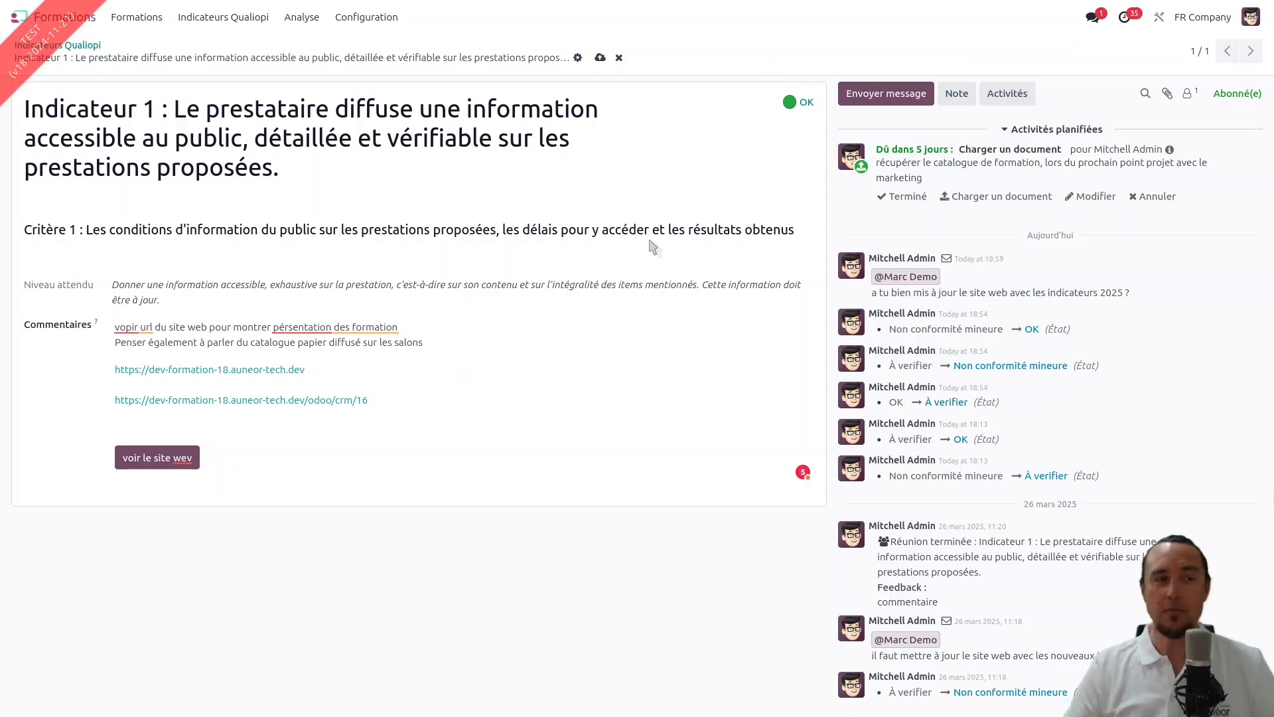